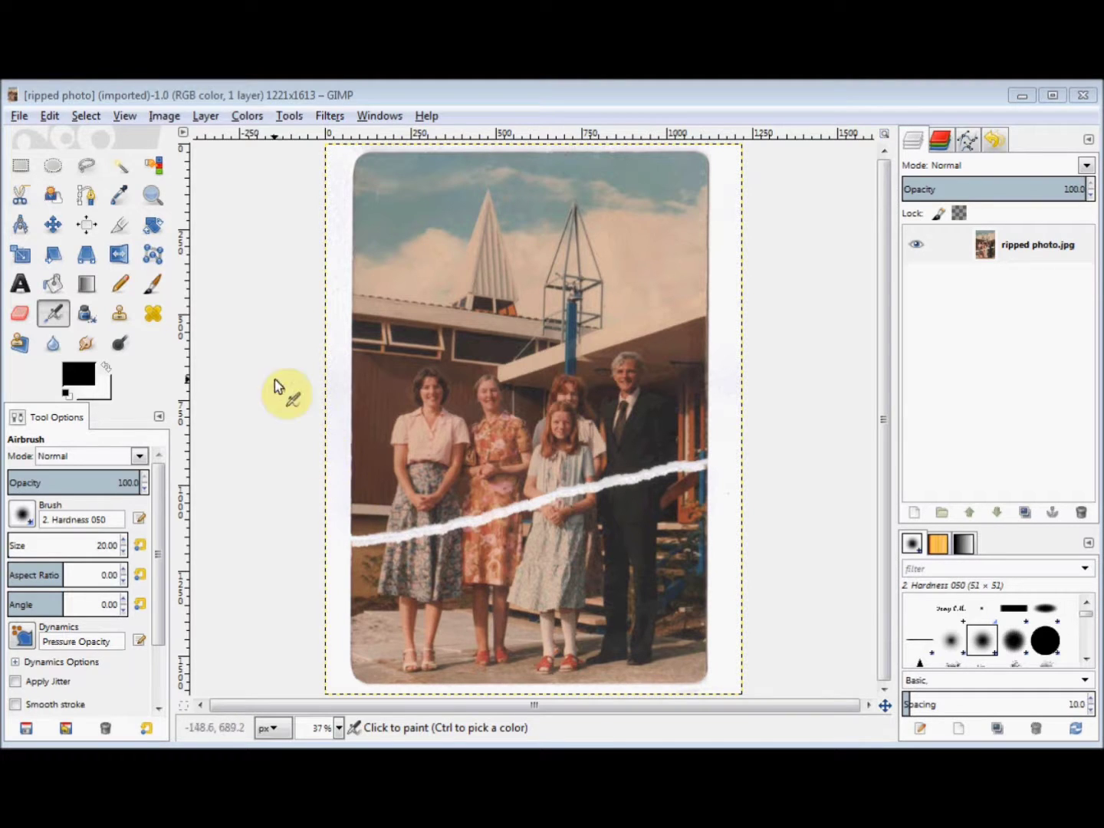
Trace a Free Select outline along the tear and around both bottom corners, enclosing the lower piece.
click(93, 174)
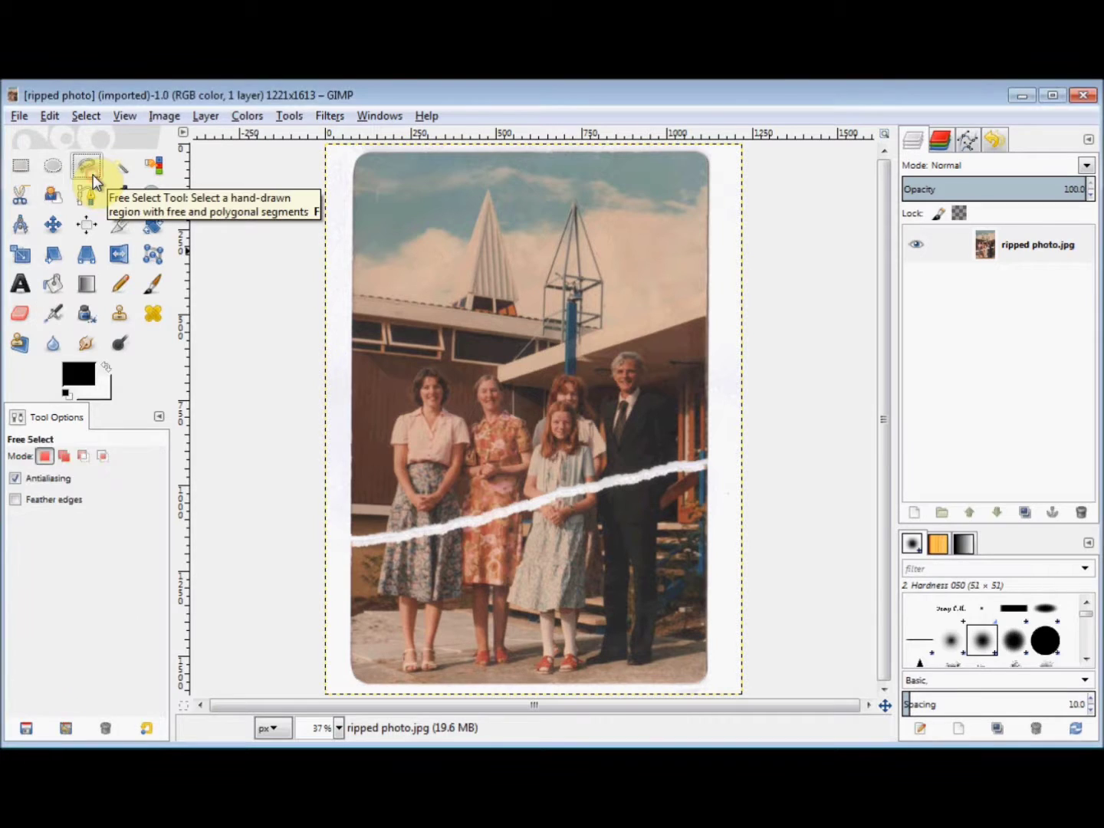
click(345, 542)
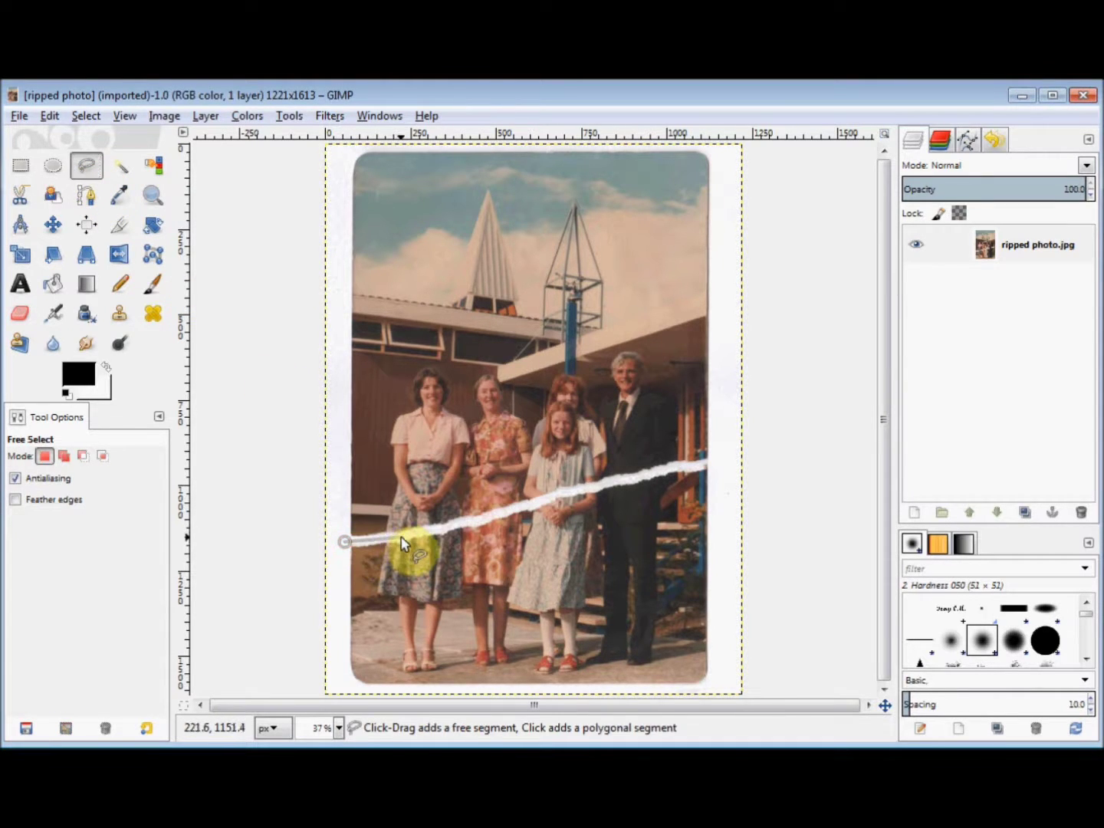
click(402, 535)
click(474, 517)
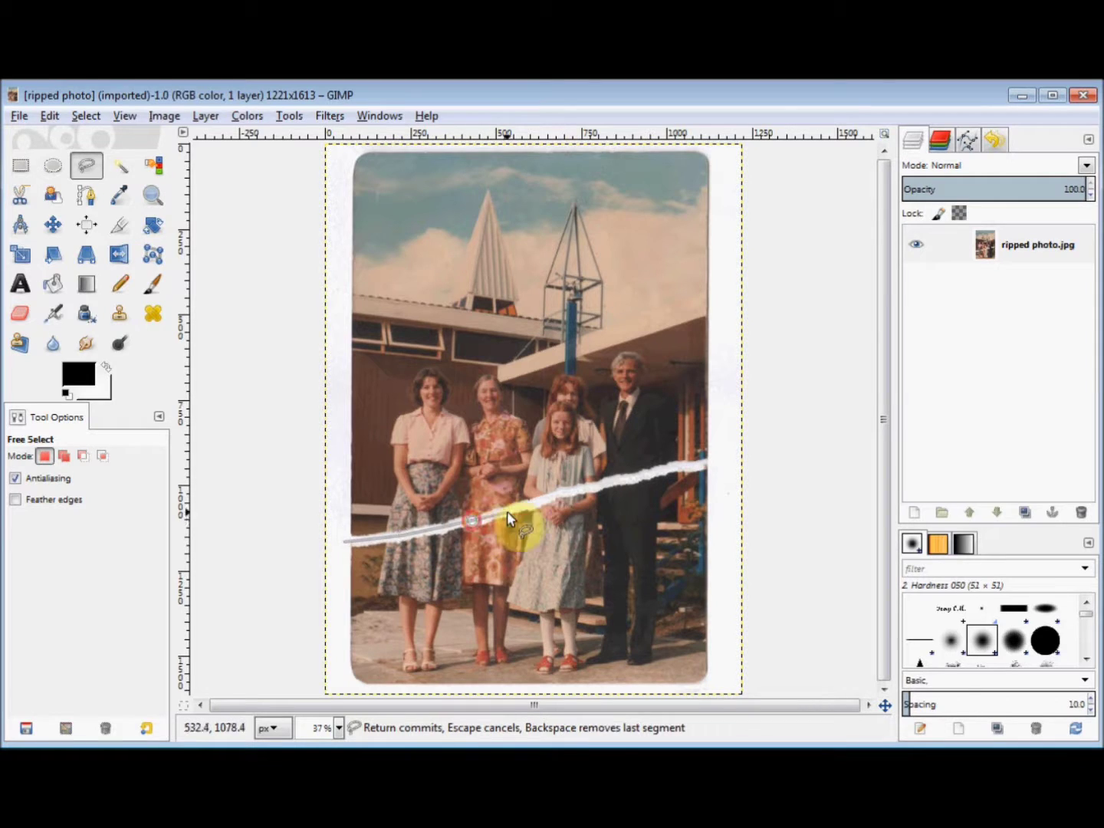
click(535, 502)
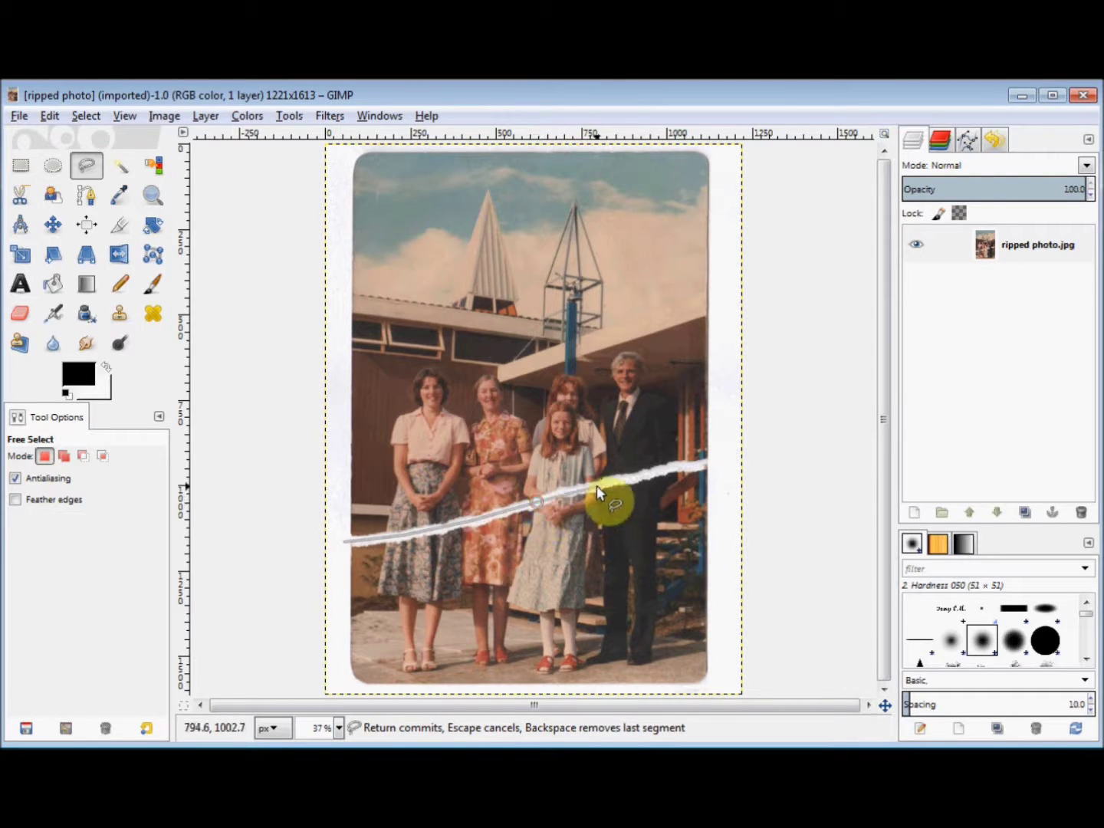
click(596, 486)
click(635, 475)
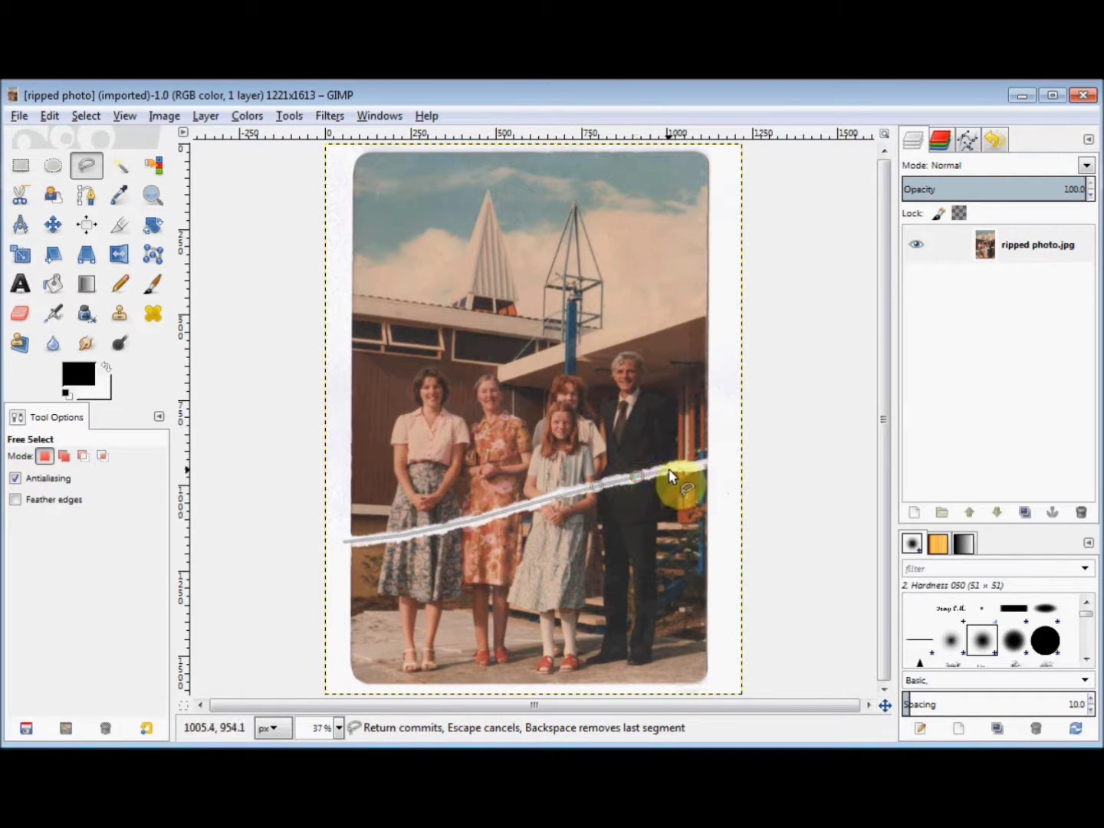
click(669, 469)
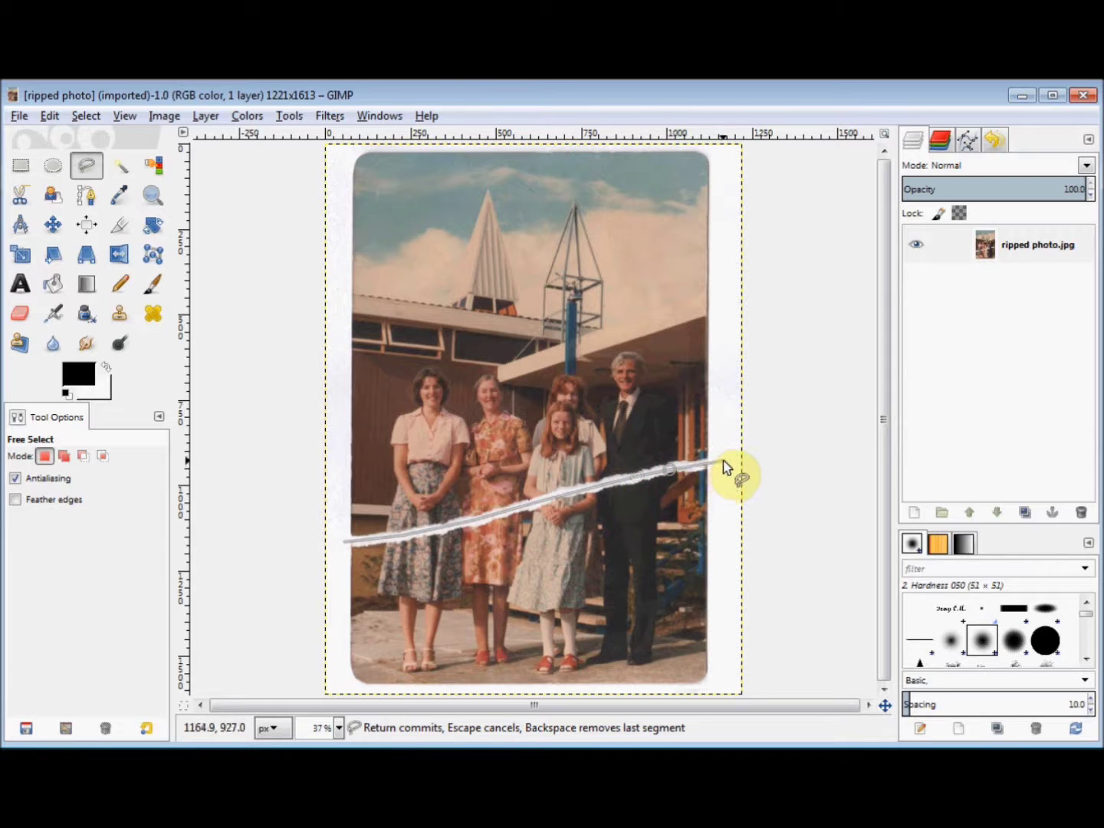
click(724, 461)
click(723, 684)
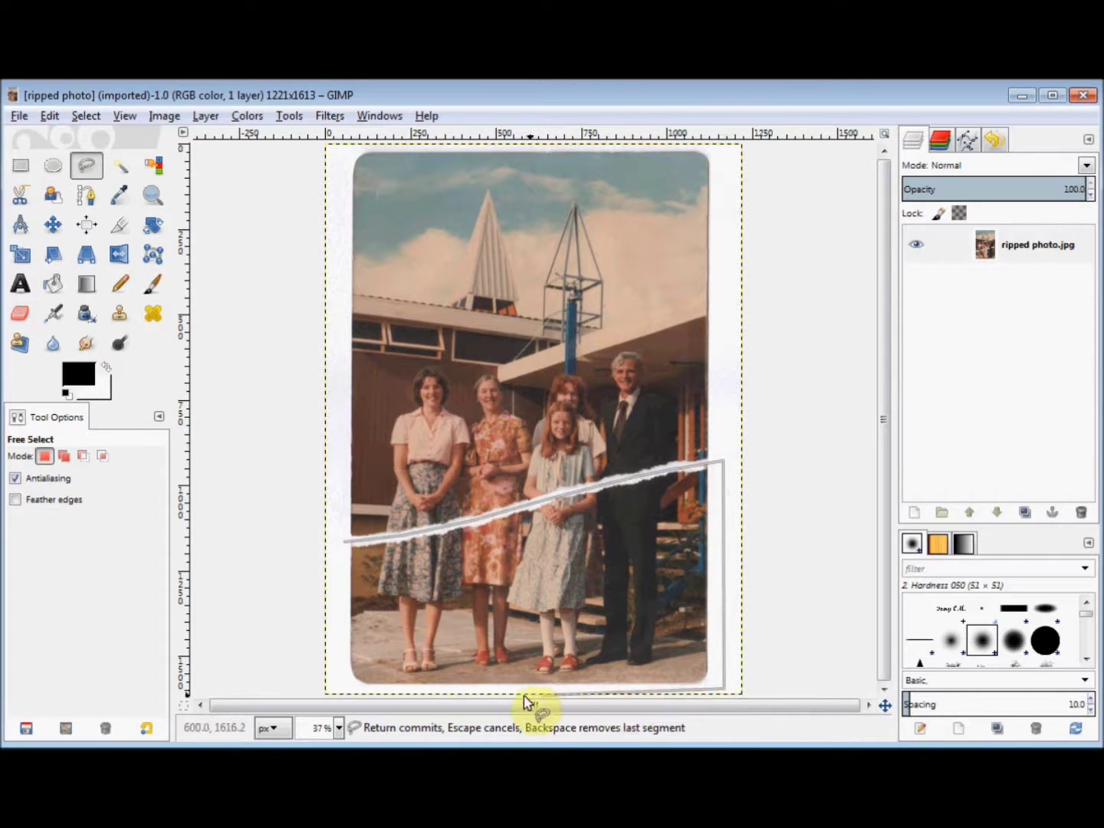
click(339, 692)
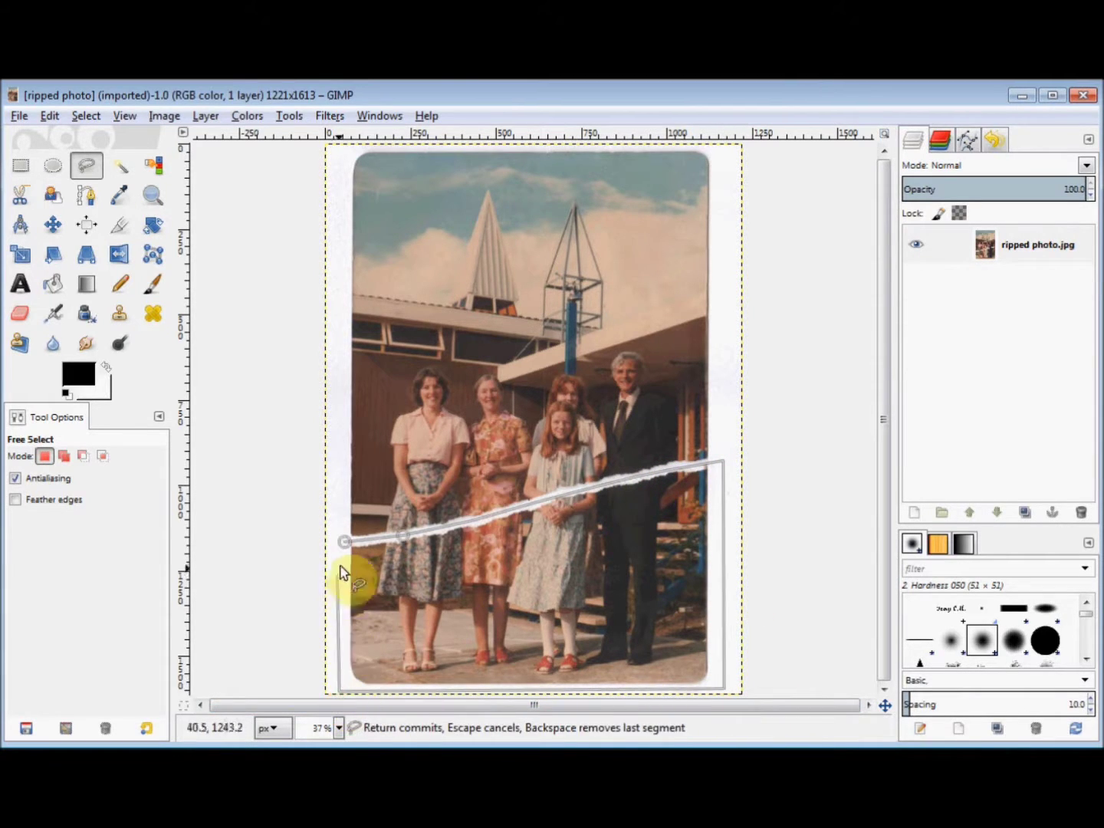
click(343, 541)
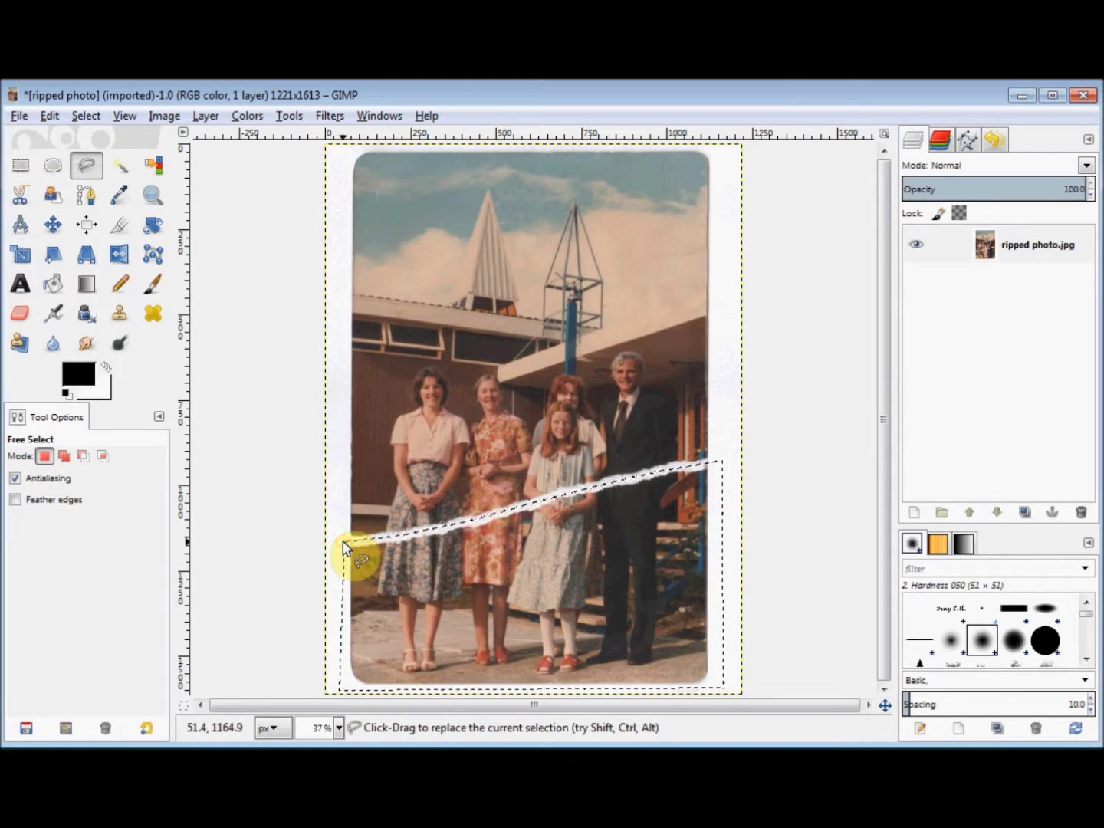
Cut the selected lower piece, paste it as a new Clipboard layer, and clear the selection.
click(47, 116)
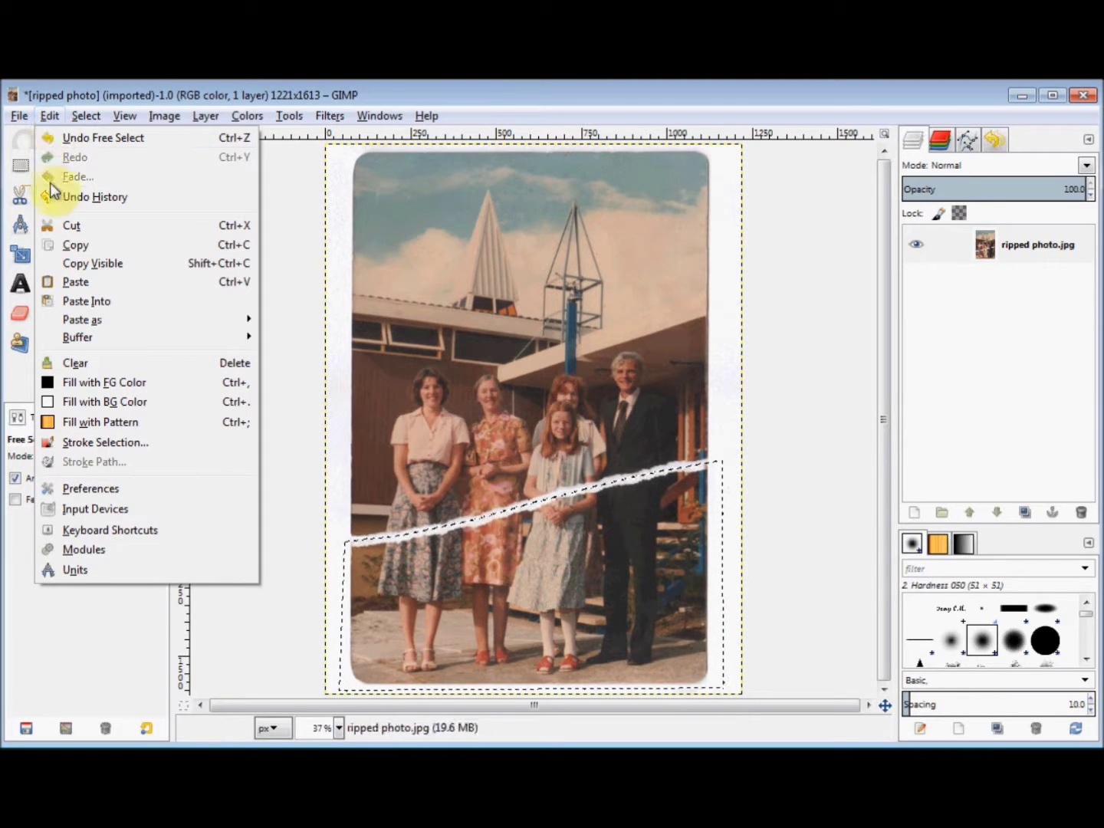
click(58, 225)
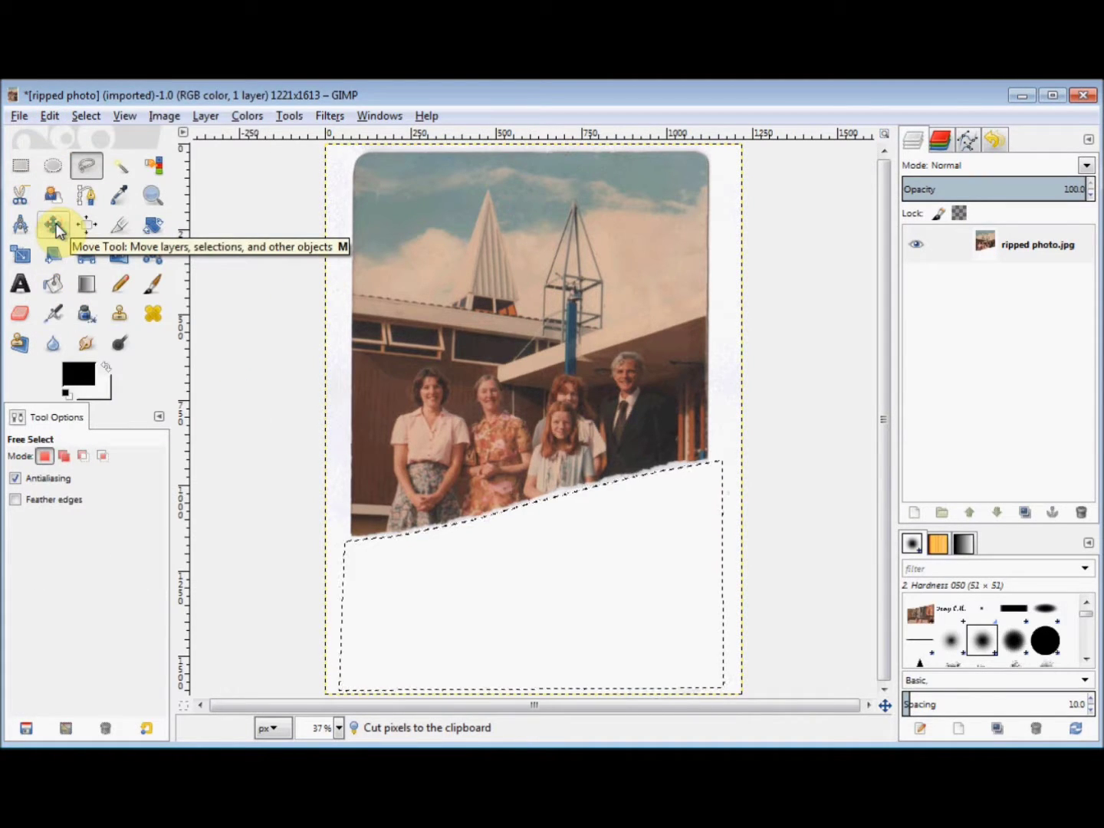
click(51, 119)
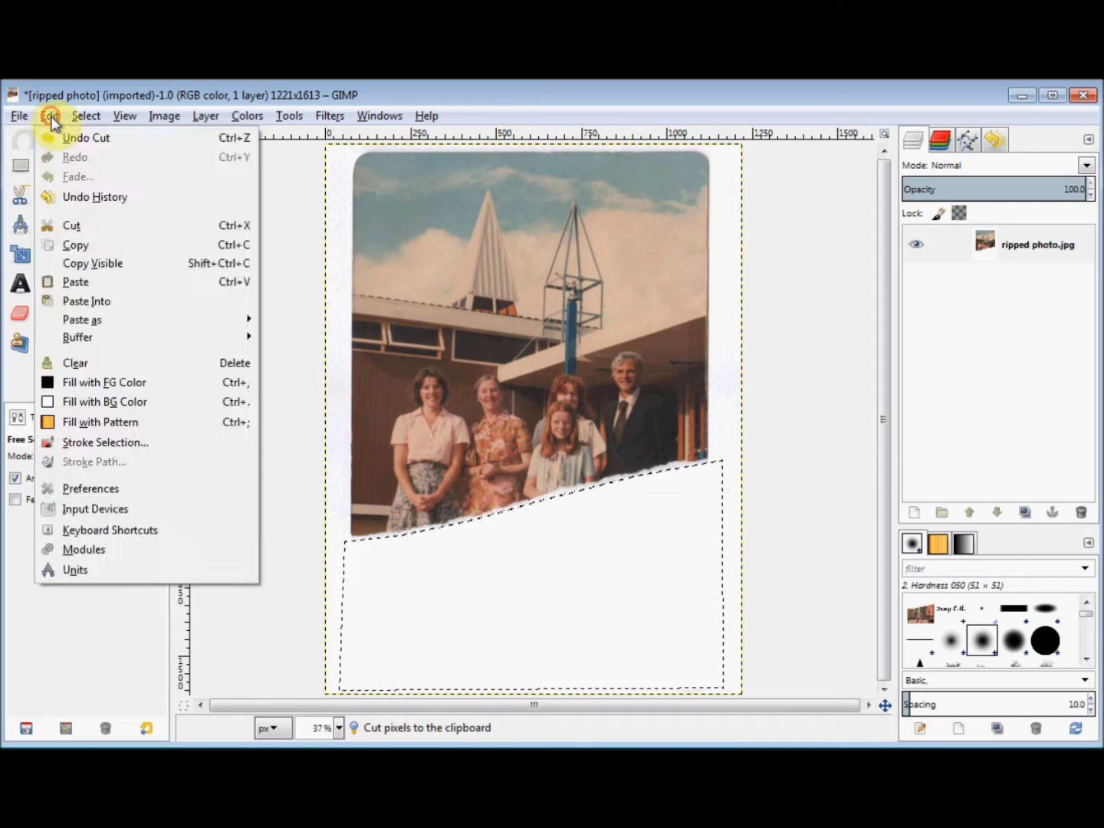
mouse_move(63, 322)
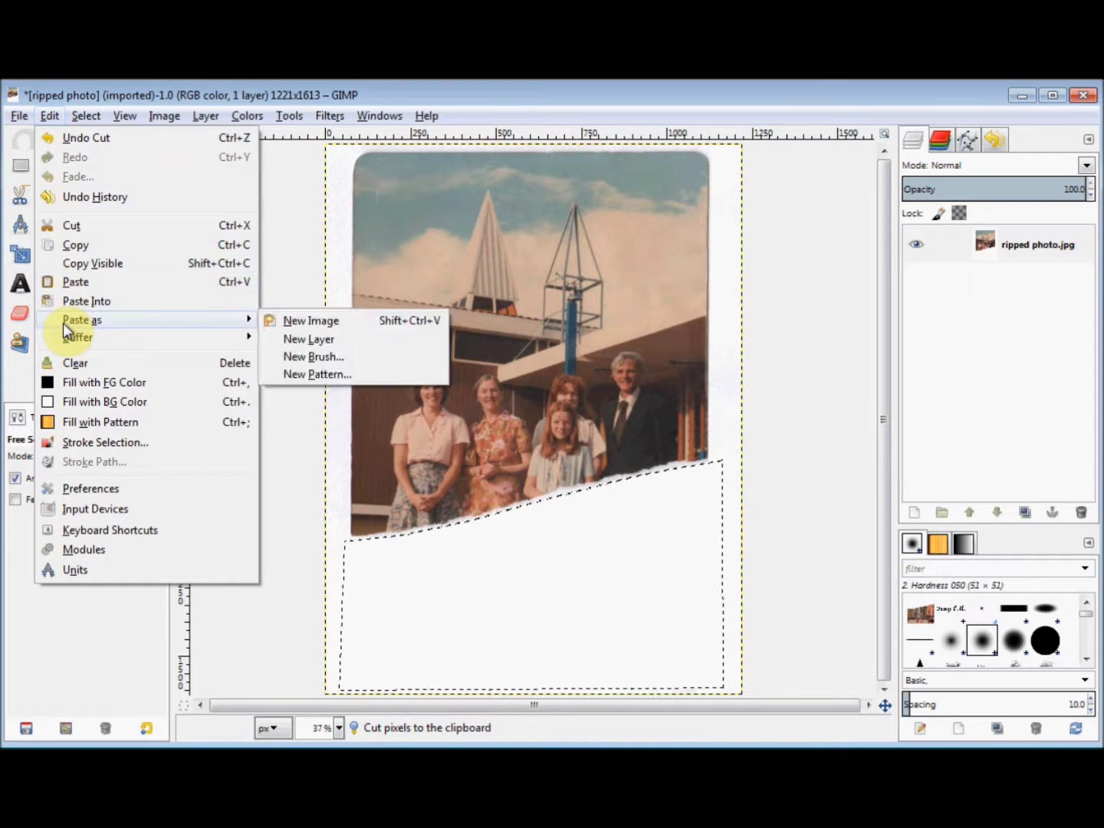
click(292, 339)
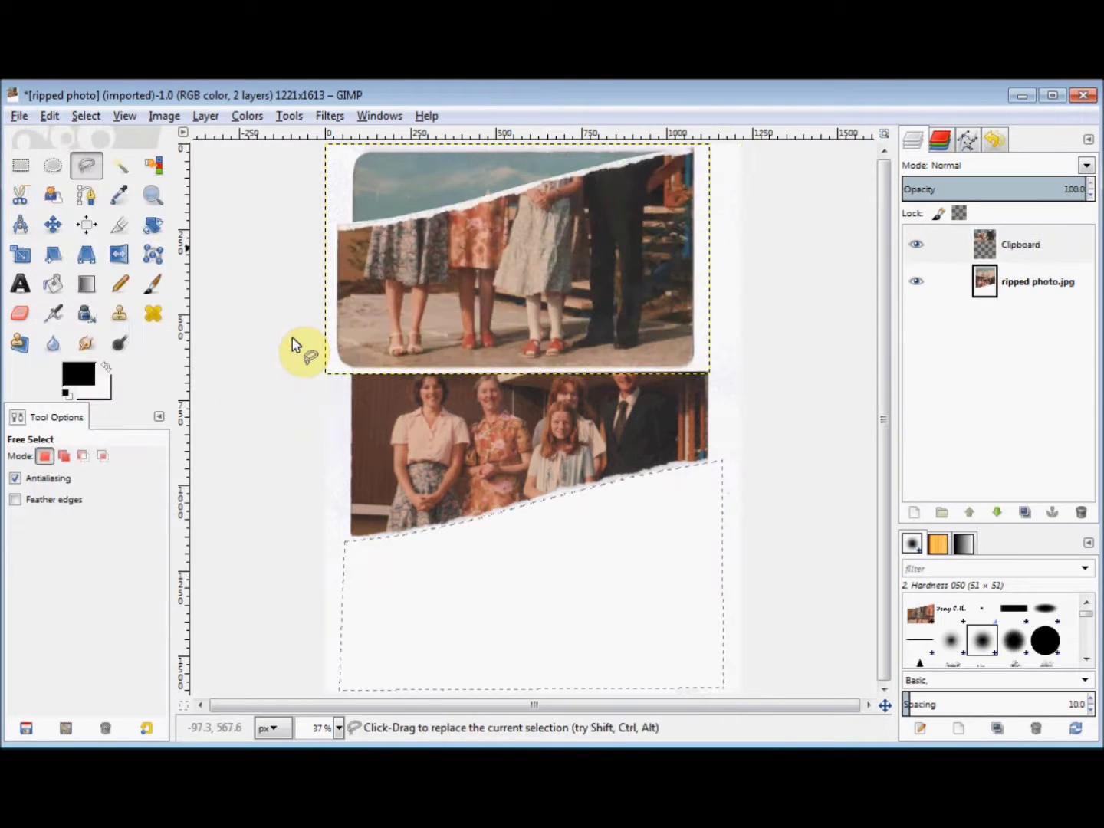
click(85, 115)
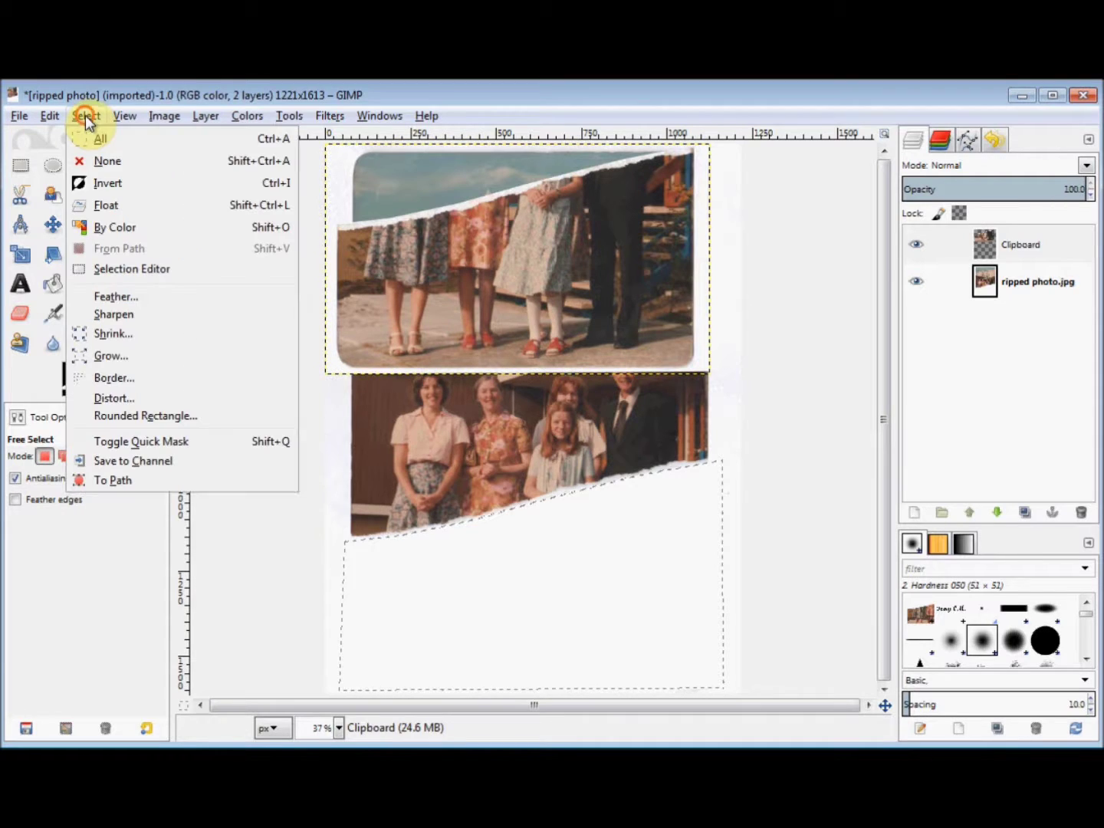
click(93, 163)
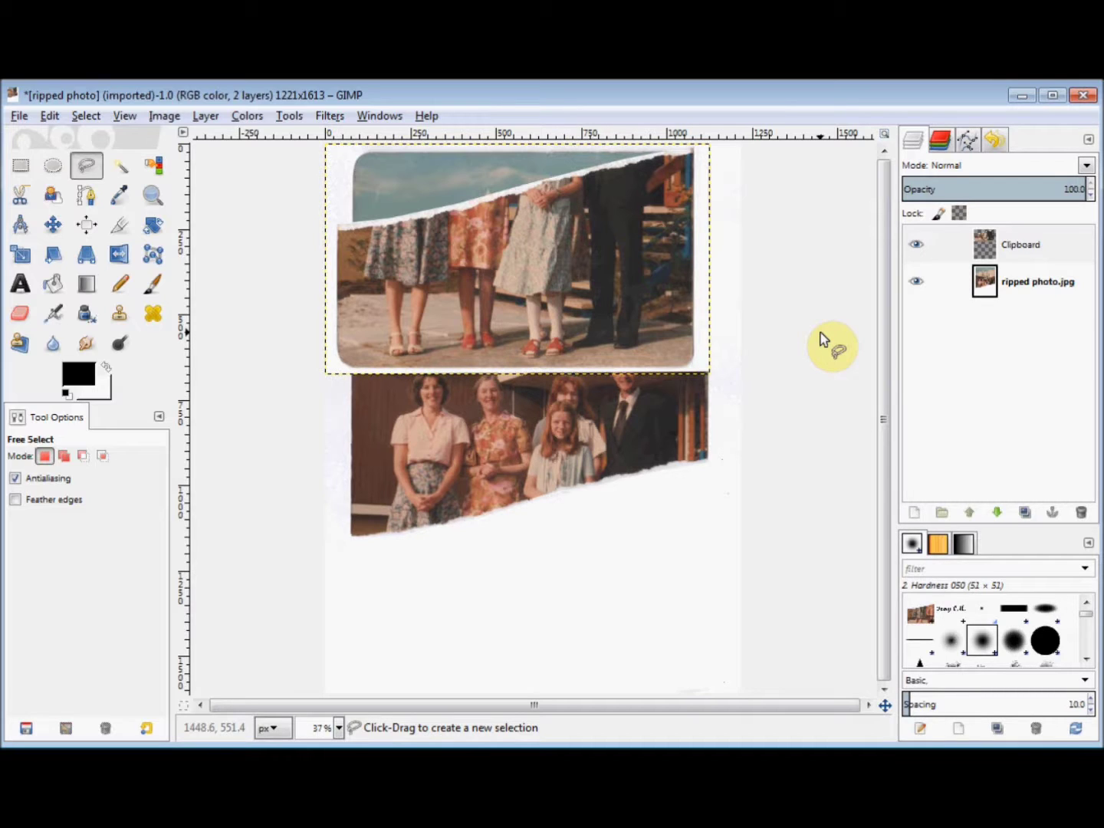
Hide the ripped photo.jpg layer so only the Clipboard piece shows over transparency.
click(917, 282)
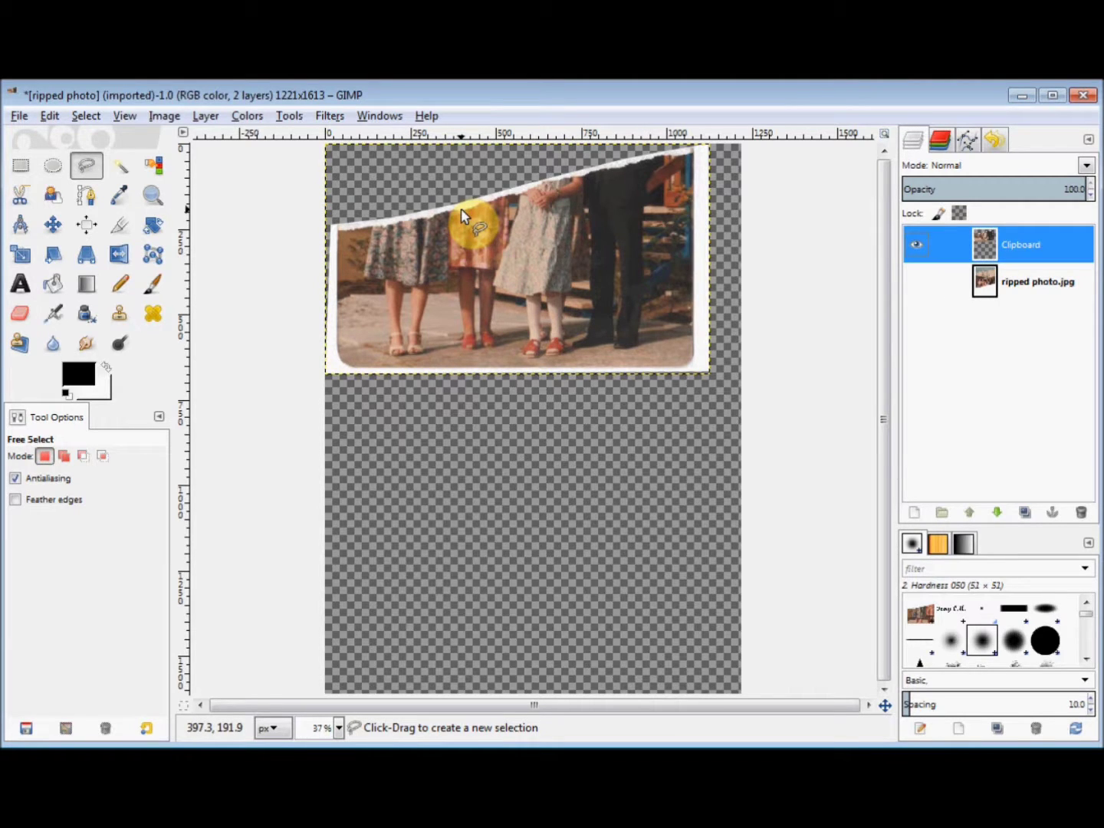
click(115, 167)
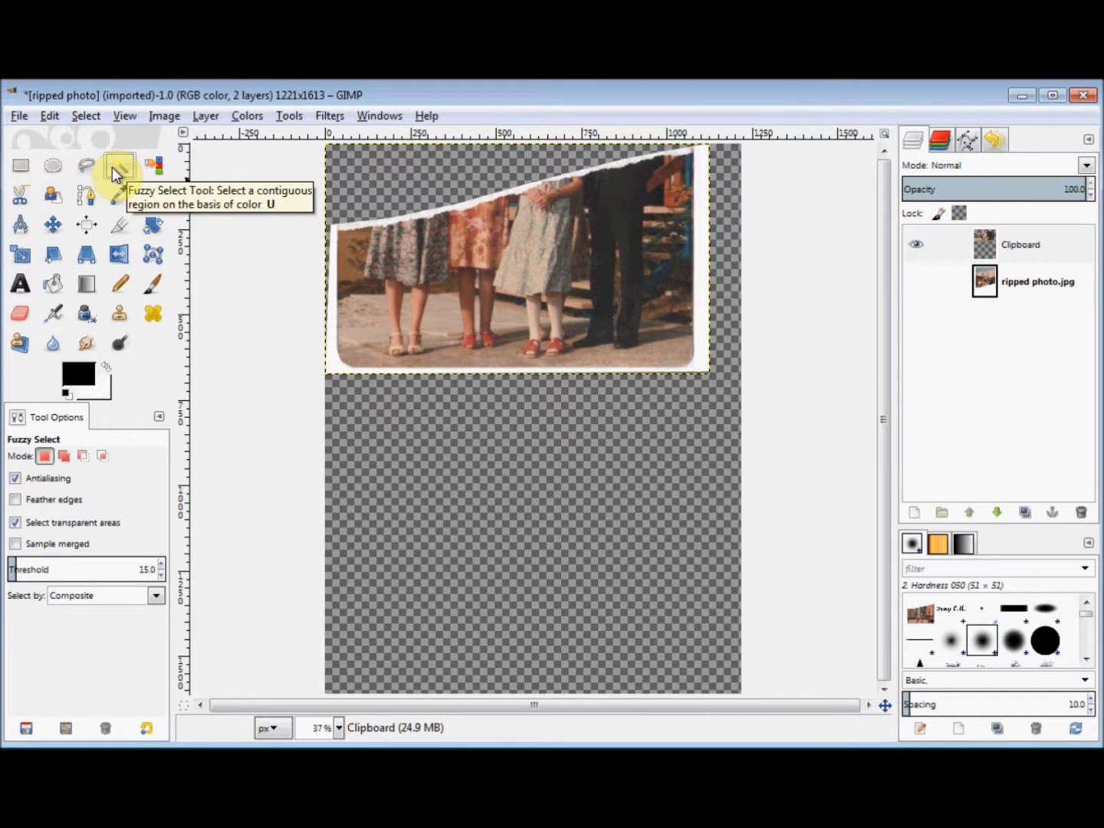
Raise the Fuzzy Select threshold to 50.
click(162, 562)
click(163, 562)
click(162, 562)
click(162, 561)
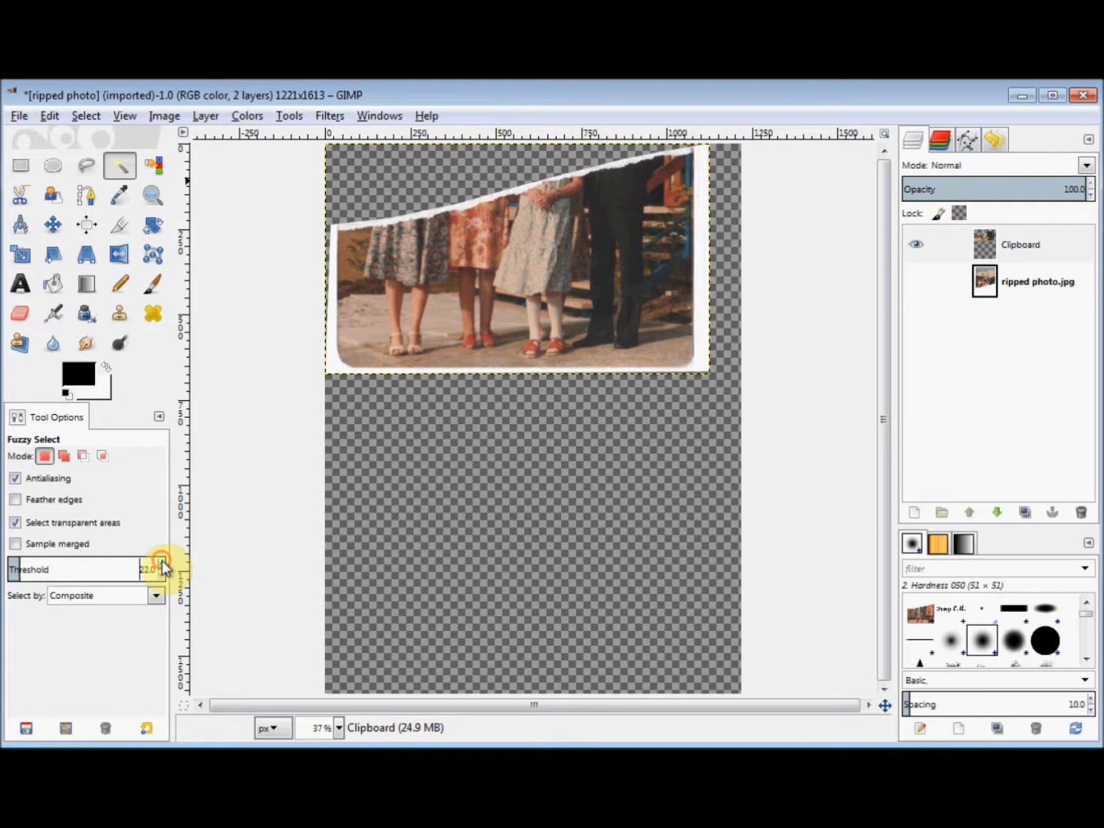
click(162, 562)
click(162, 562)
click(163, 562)
click(163, 562)
click(163, 561)
click(162, 563)
click(162, 563)
click(162, 563)
click(162, 563)
click(162, 564)
click(163, 564)
click(163, 564)
click(162, 564)
click(163, 565)
click(163, 564)
click(162, 564)
click(163, 564)
click(162, 564)
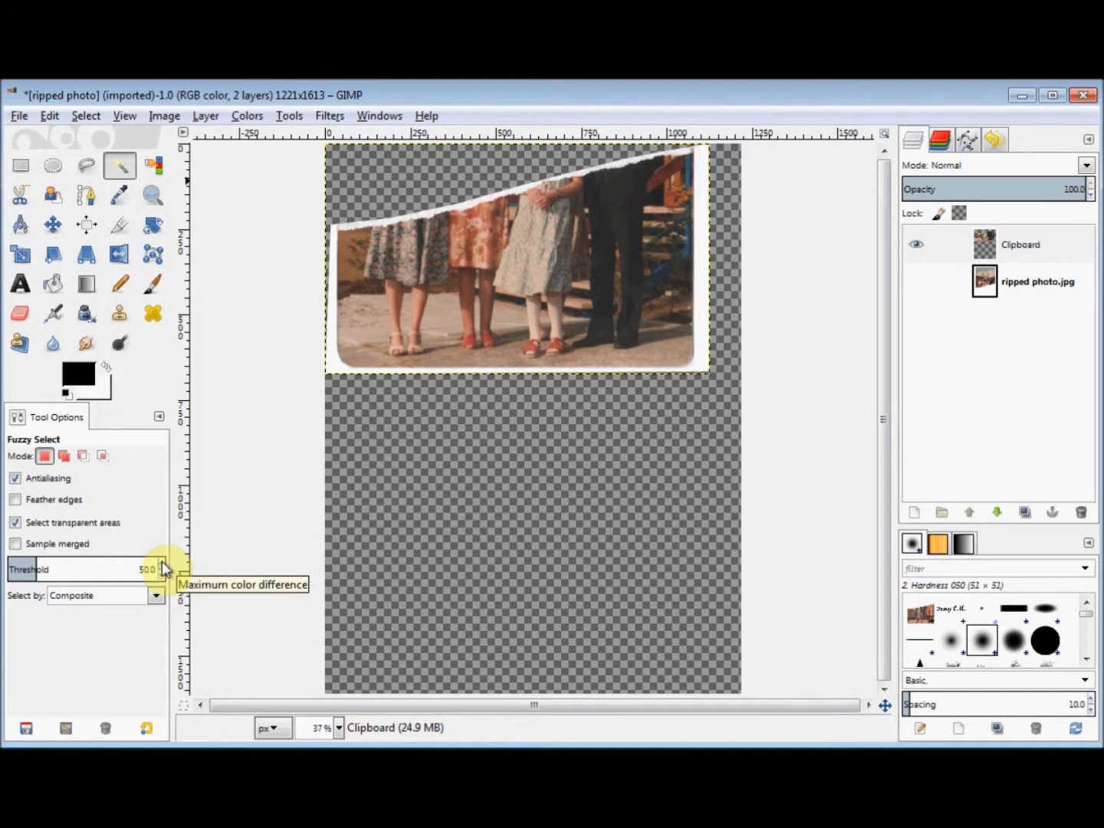
Select the white torn border of the piece, delete it to transparency, and deselect.
click(470, 212)
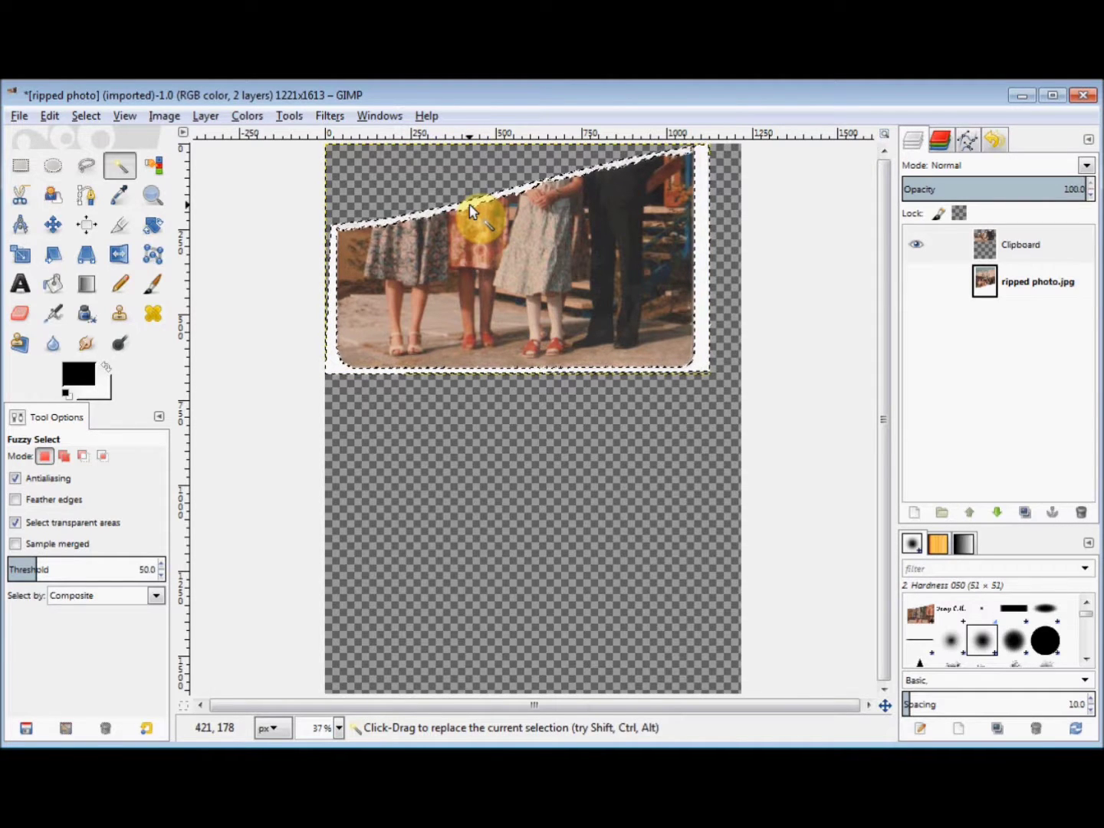
key(Delete)
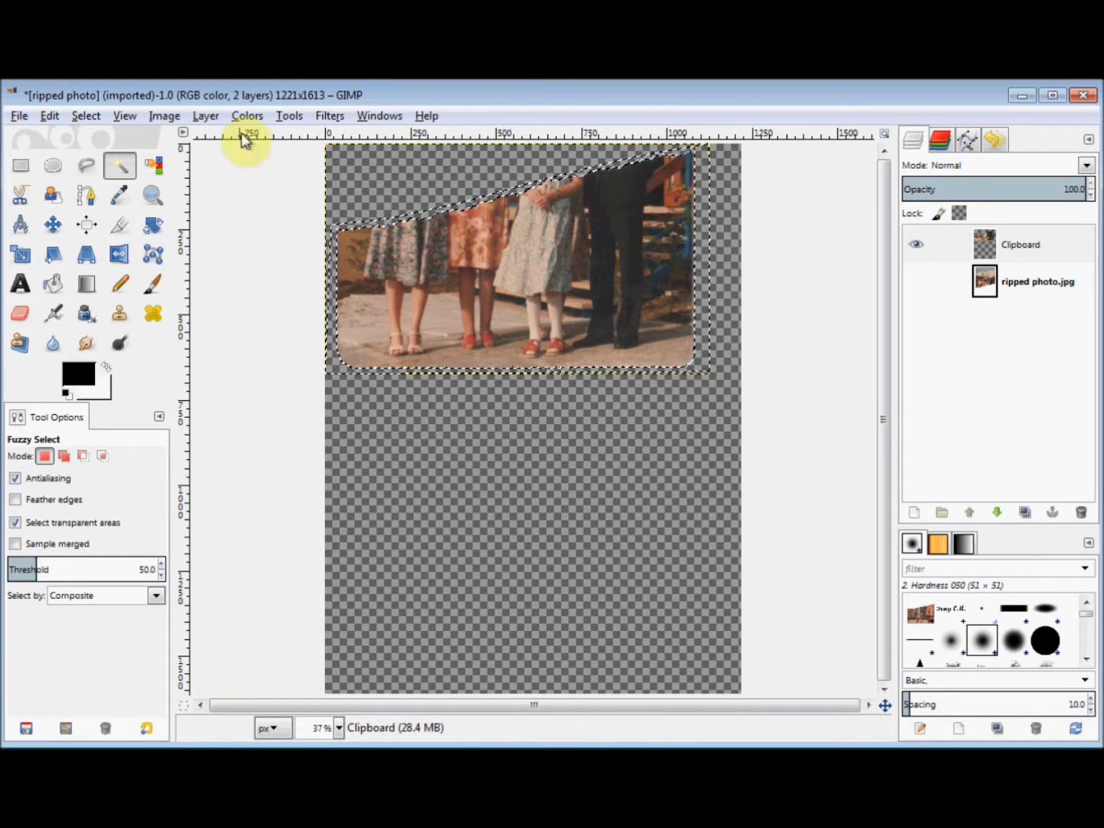
click(91, 116)
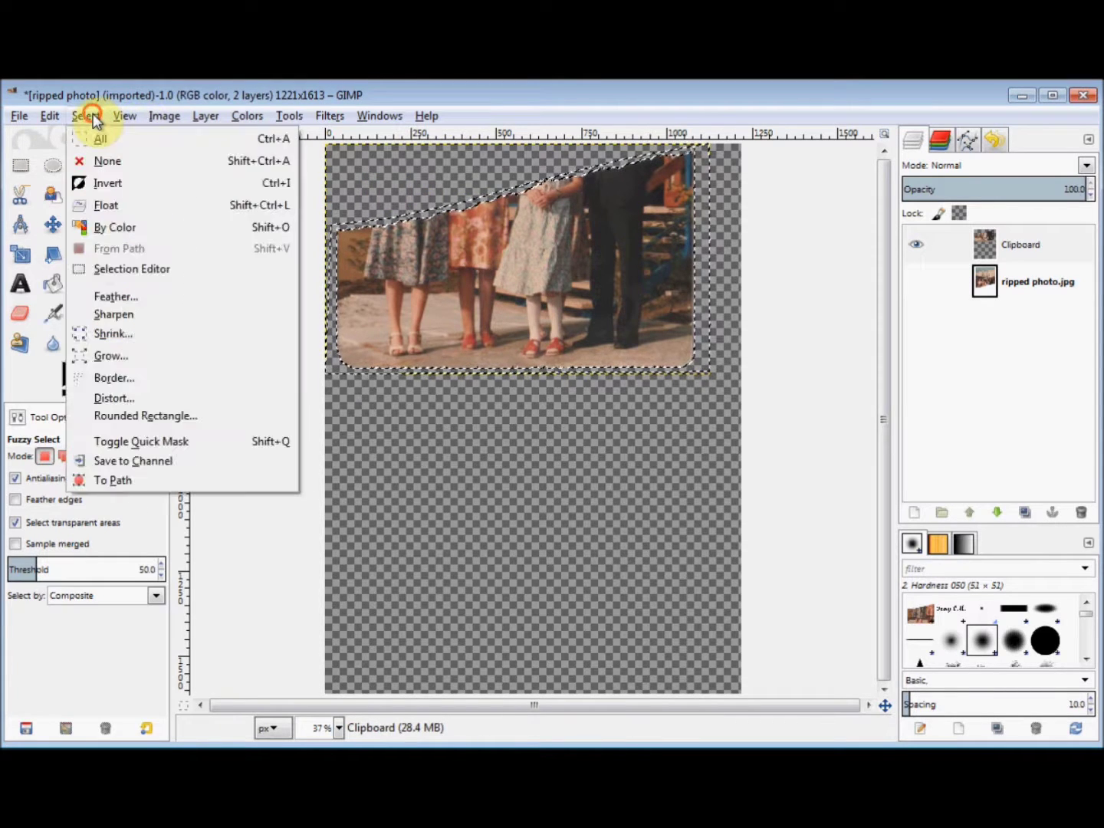
click(98, 163)
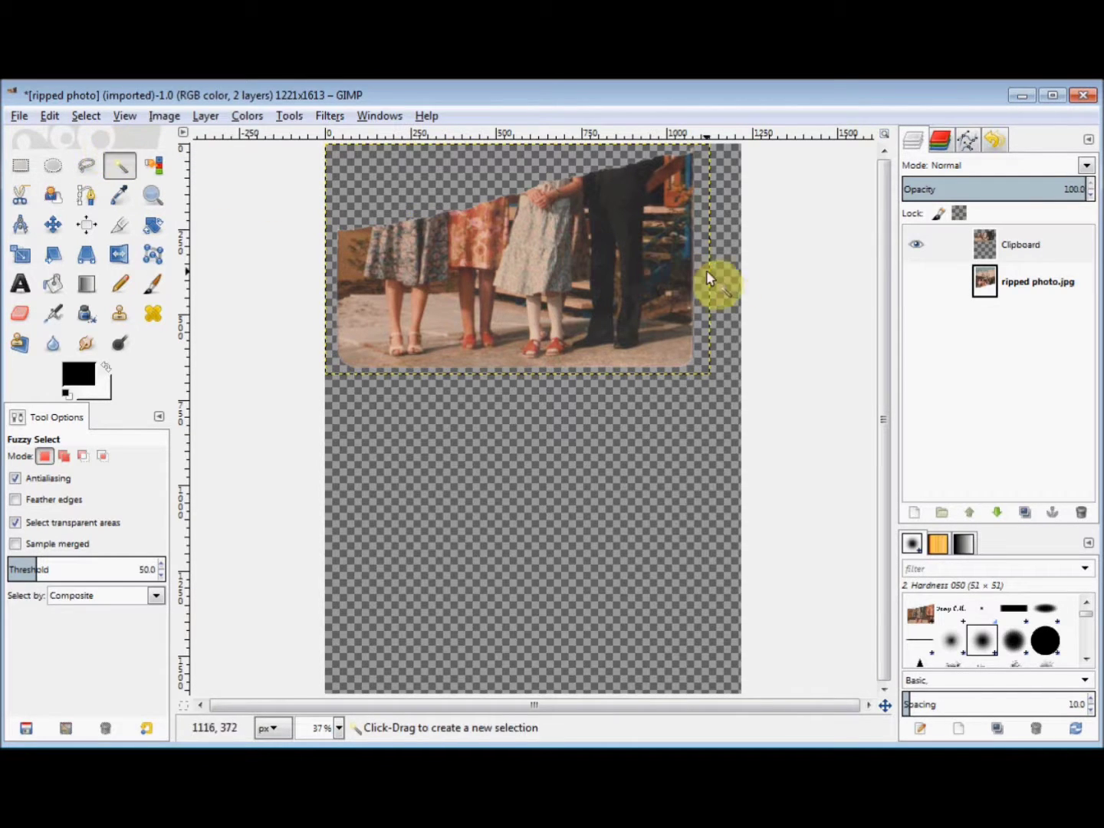
Show the original photo layer again and drag the Clipboard piece down beneath the upper half.
click(919, 285)
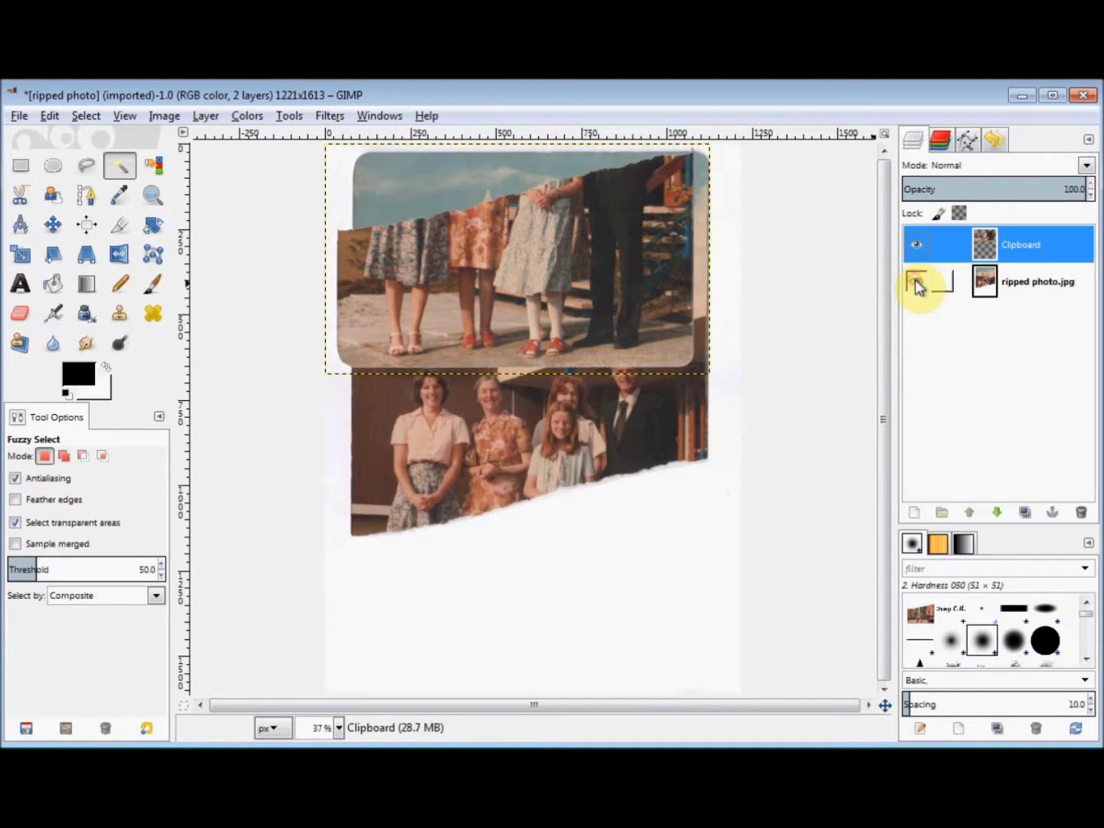
click(53, 228)
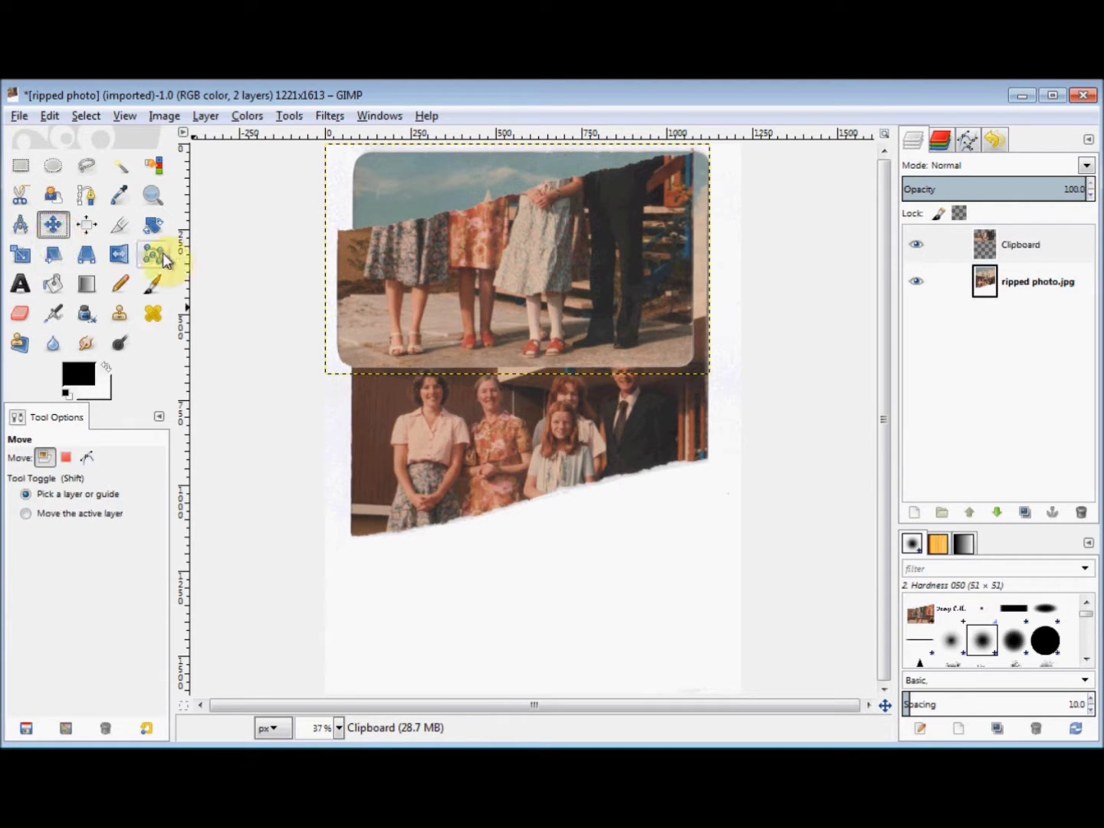
drag(505, 300, 520, 603)
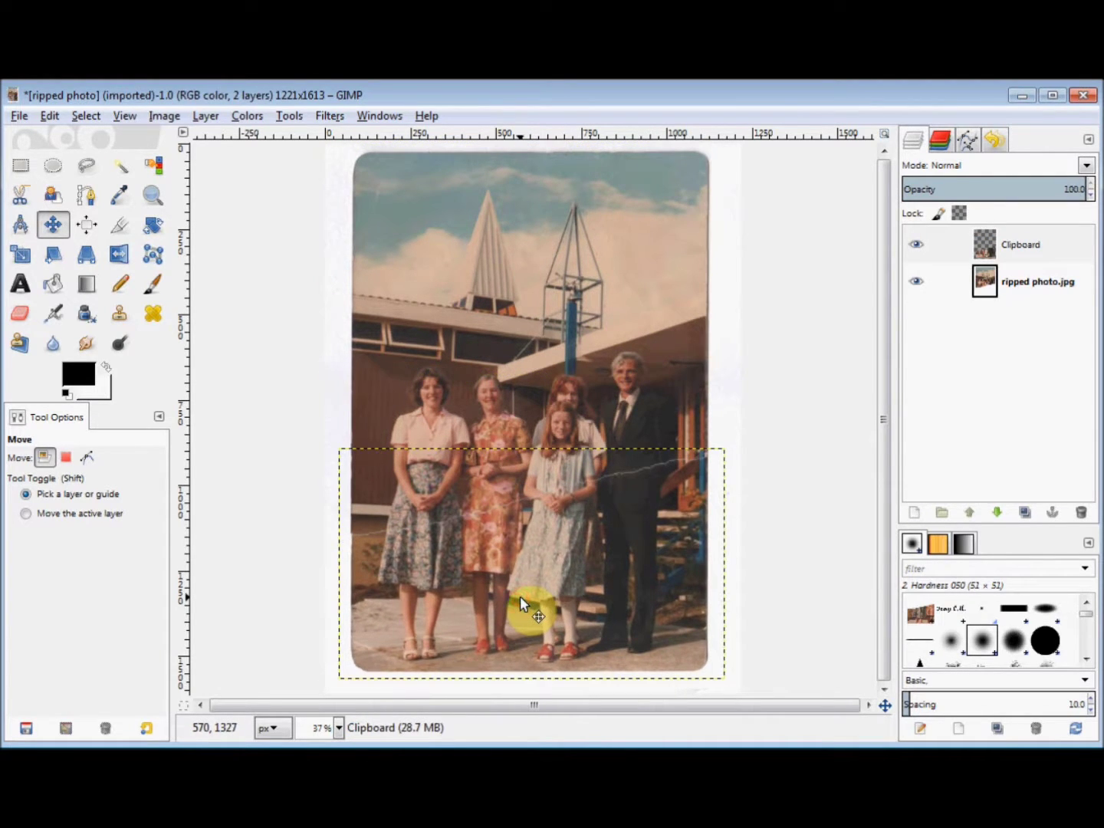
click(156, 196)
Zoom in on the tear and nudge the Clipboard layer a pixel to align with the upper half.
drag(345, 439, 715, 571)
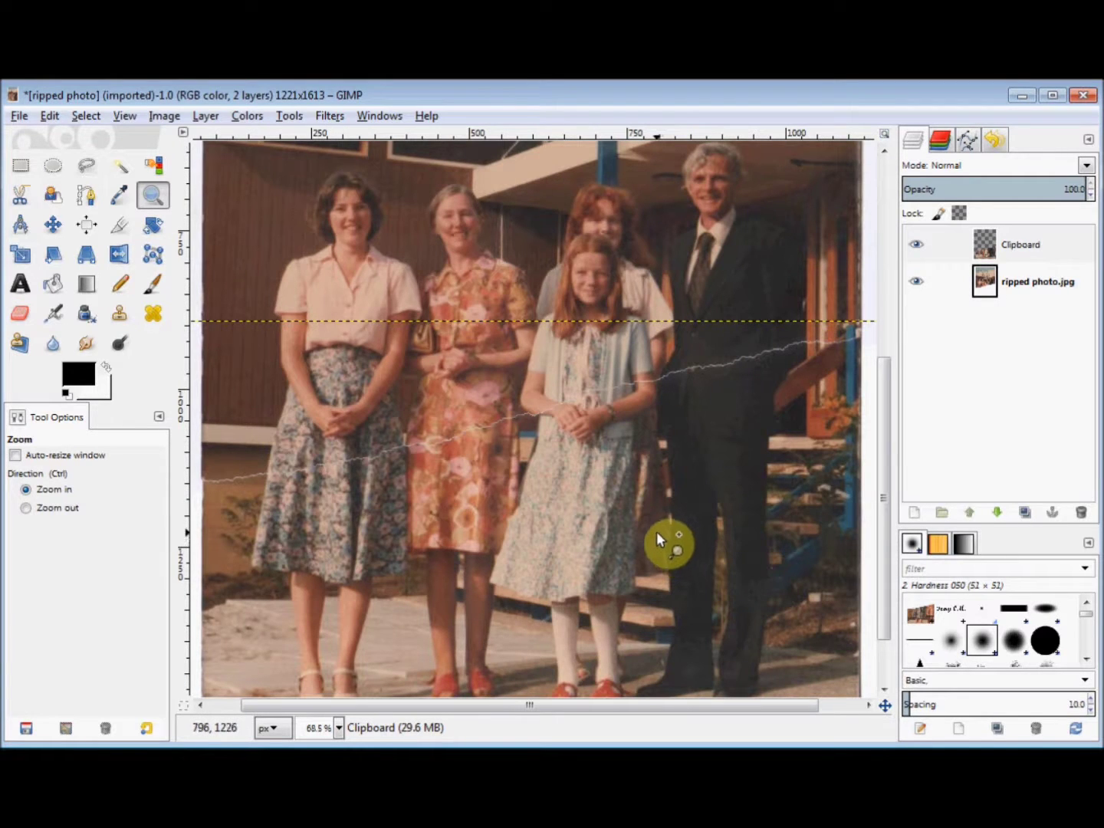
click(53, 225)
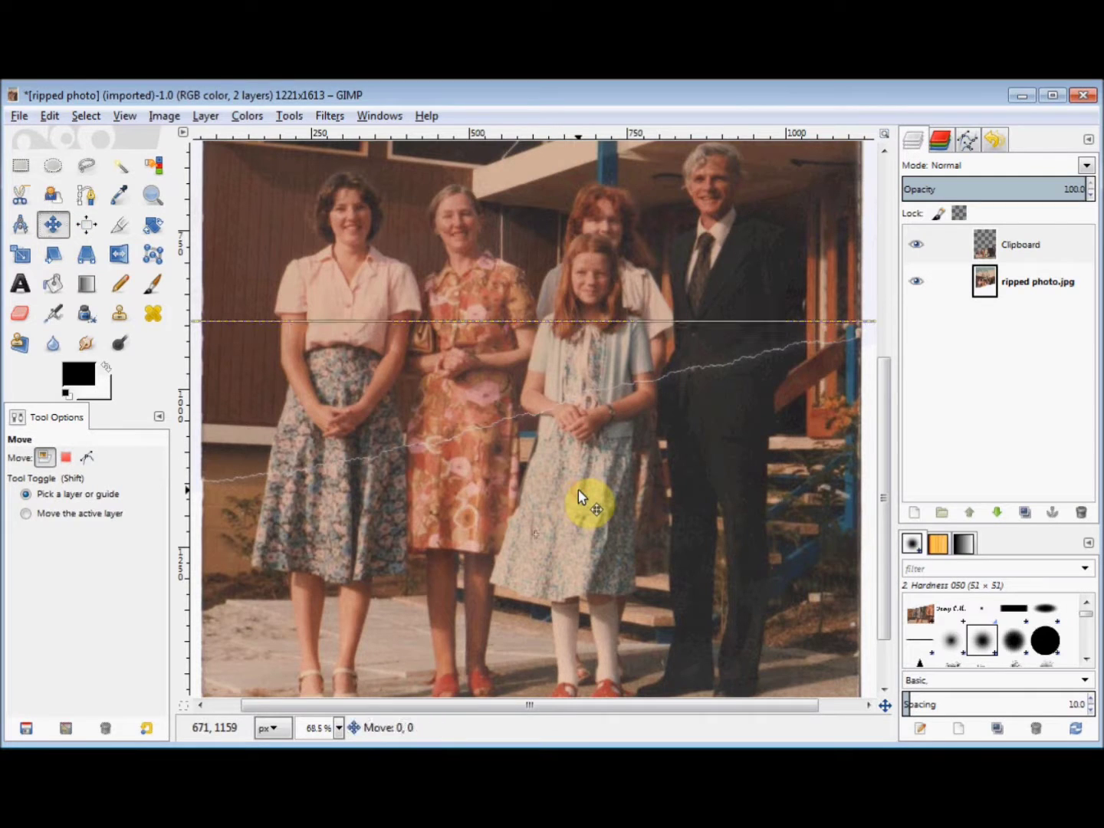
drag(578, 490, 578, 491)
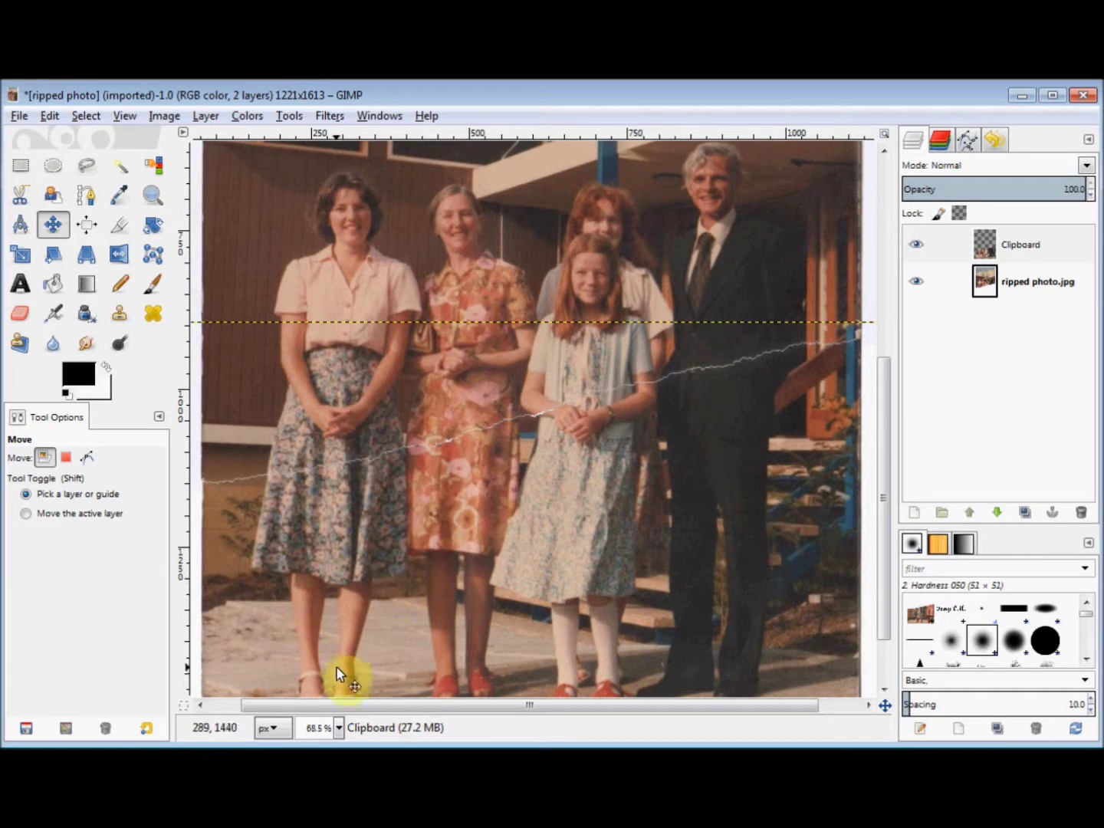
Zoom out to 37% and merge the Clipboard layer down into ripped photo.jpg.
click(340, 728)
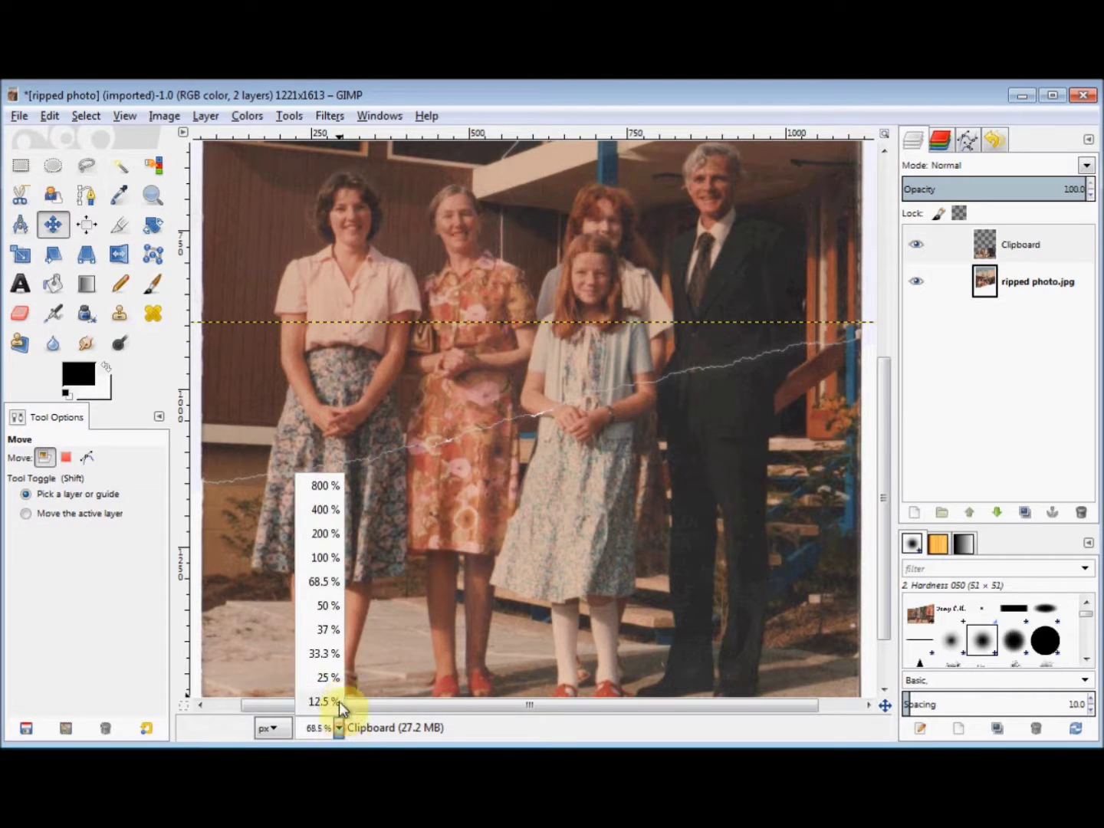
click(322, 629)
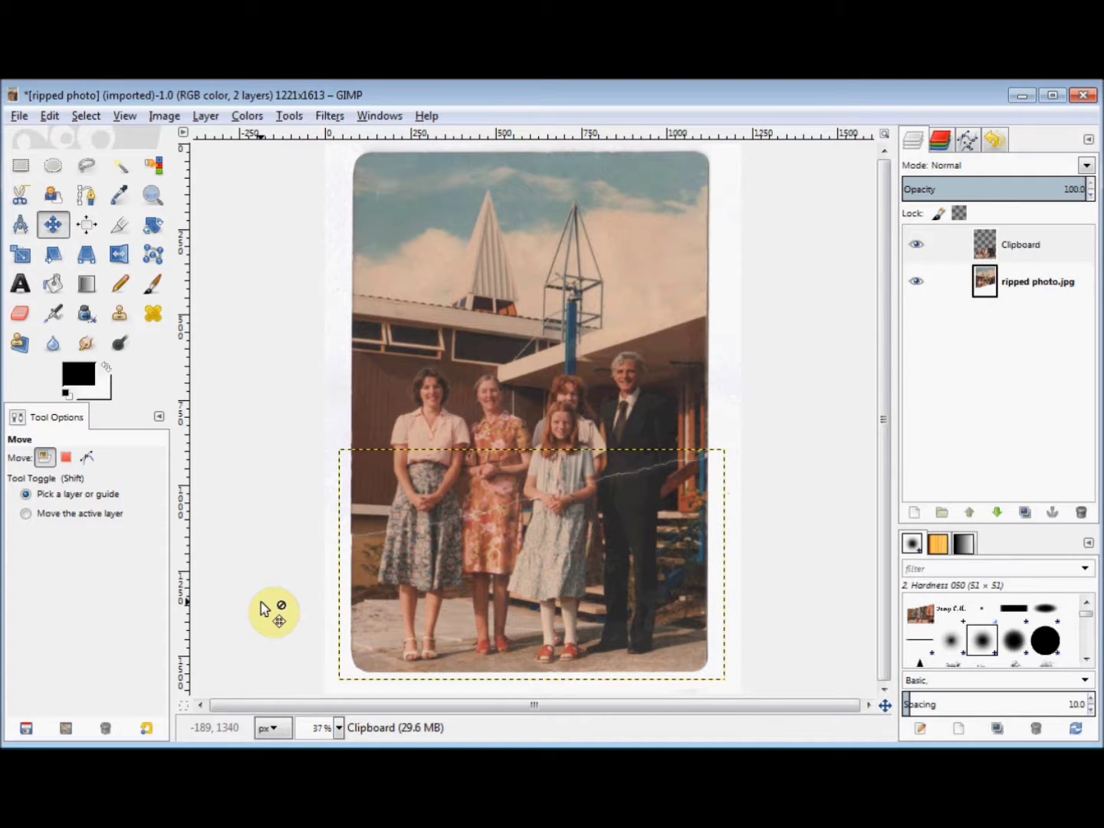
click(206, 116)
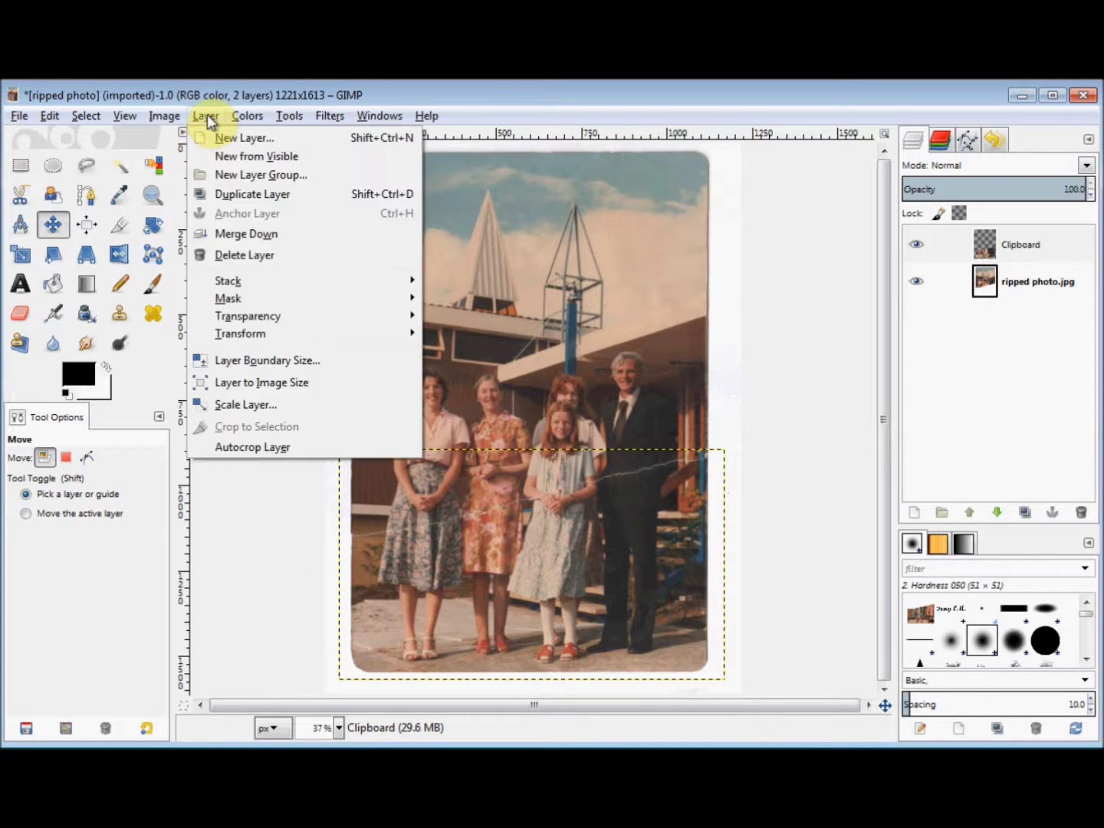
click(207, 115)
click(206, 116)
click(224, 234)
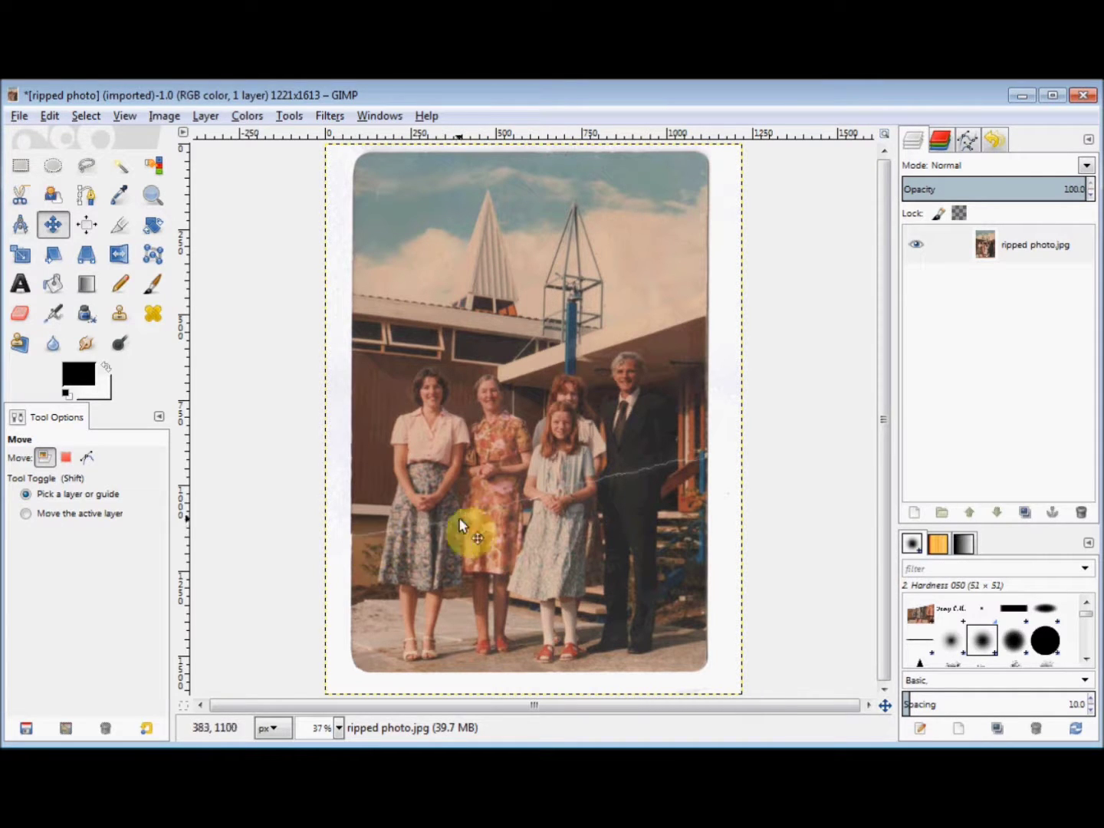
Zoom in on the tear line running across the women's skirts.
click(158, 201)
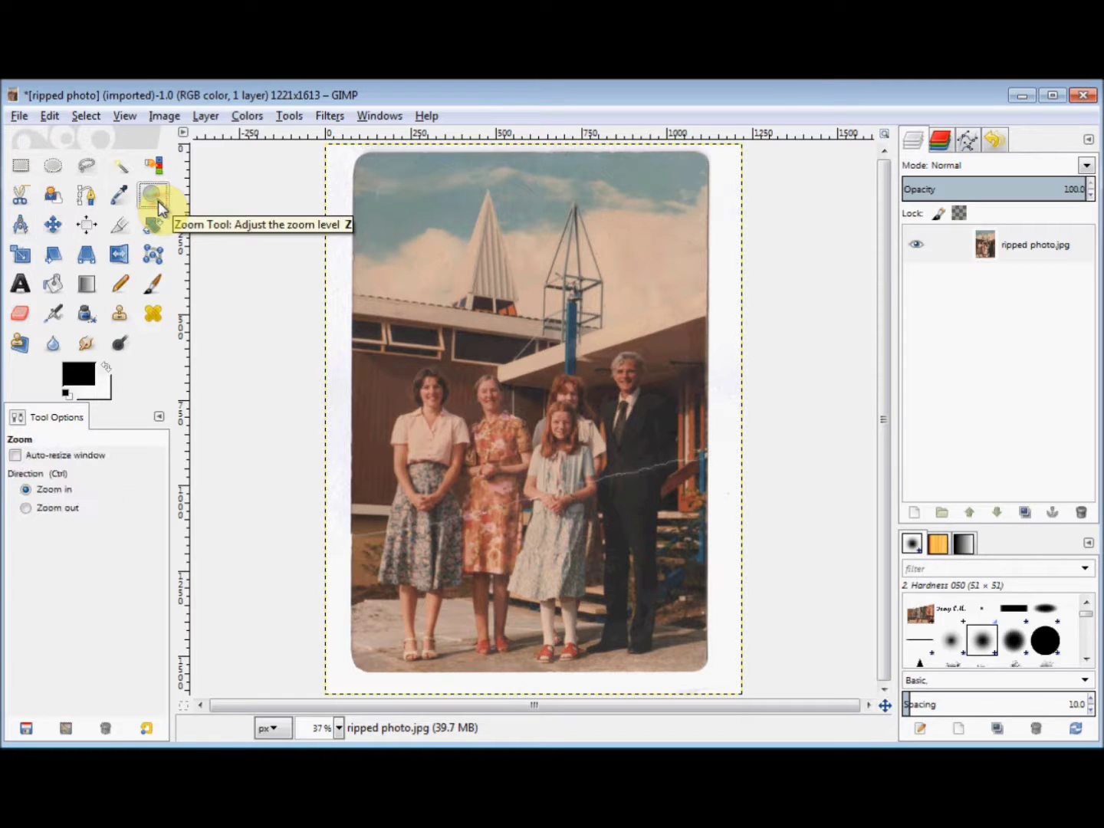
drag(339, 411, 582, 603)
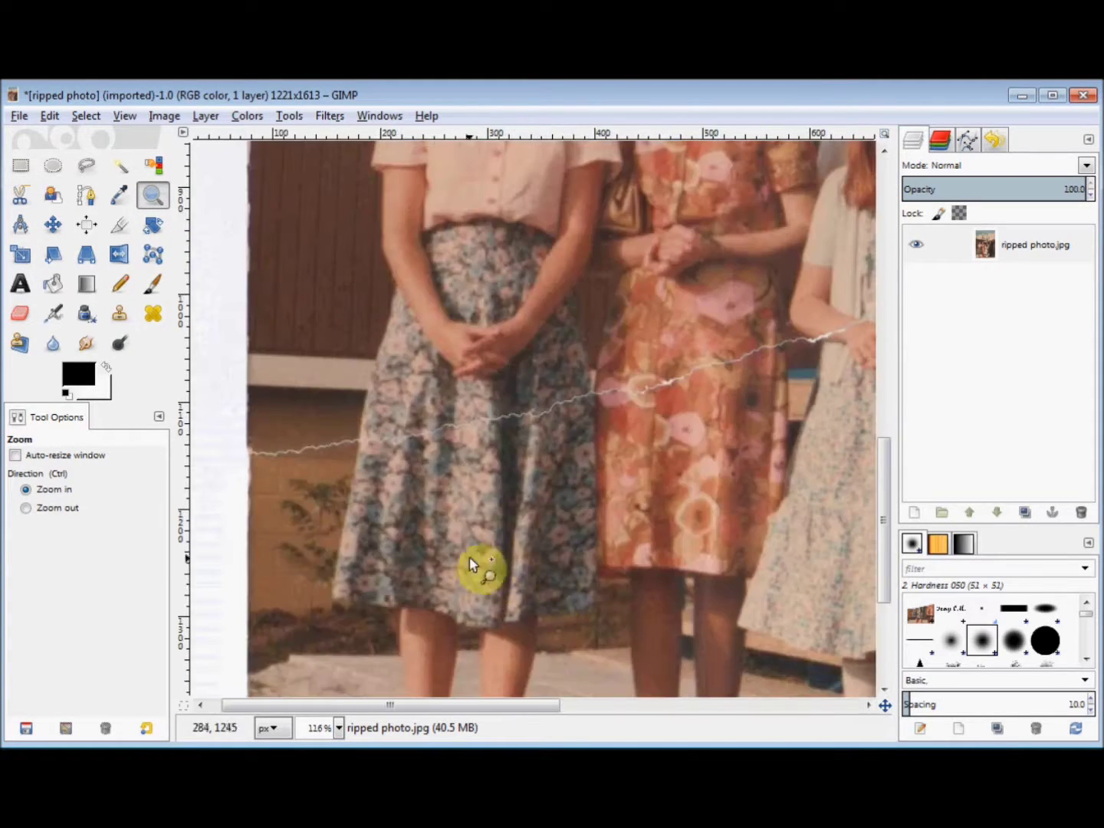
click(119, 313)
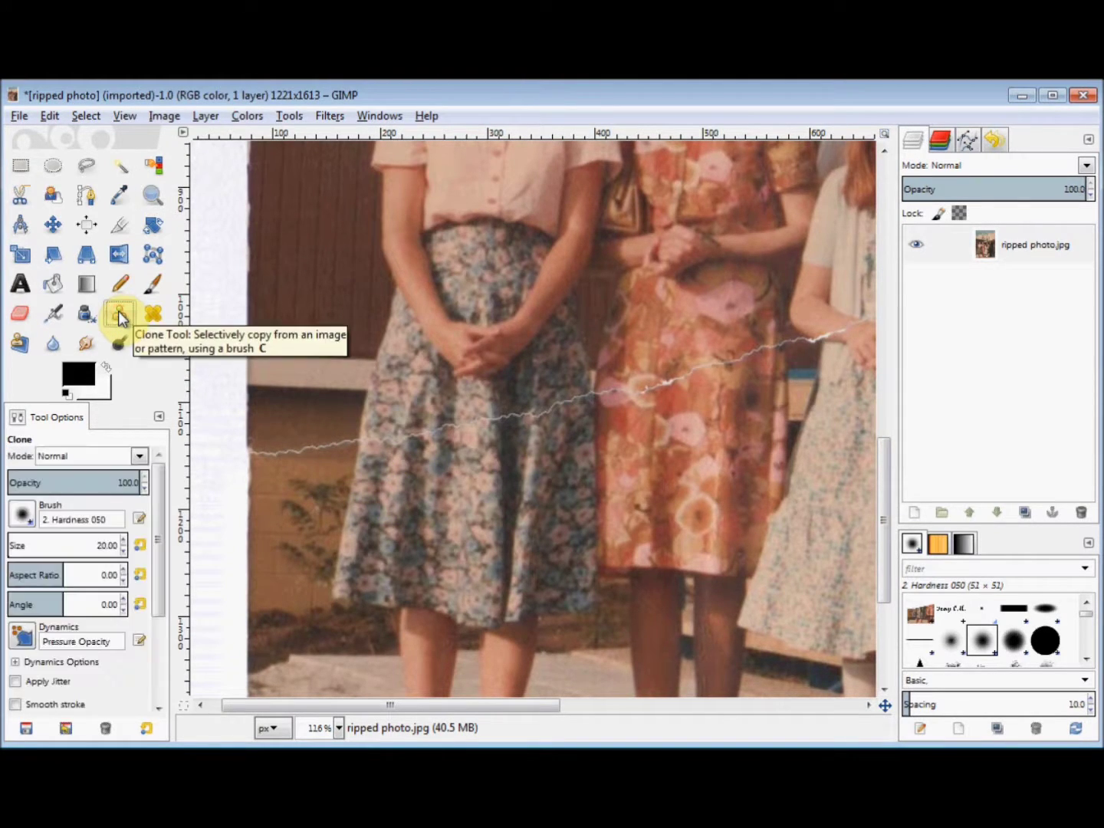
Clone clean pixels over the tear's left end and the first woman's skirt edge.
ctrl+click(345, 457)
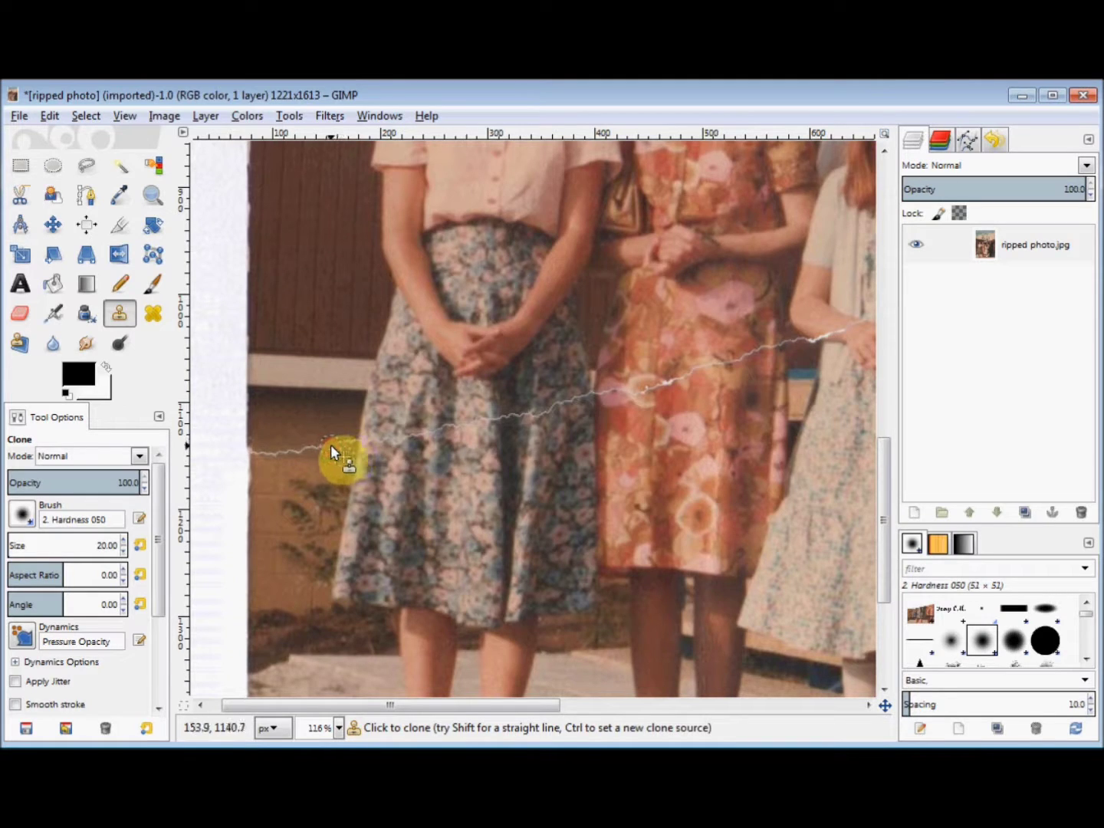
click(333, 444)
drag(334, 445, 255, 451)
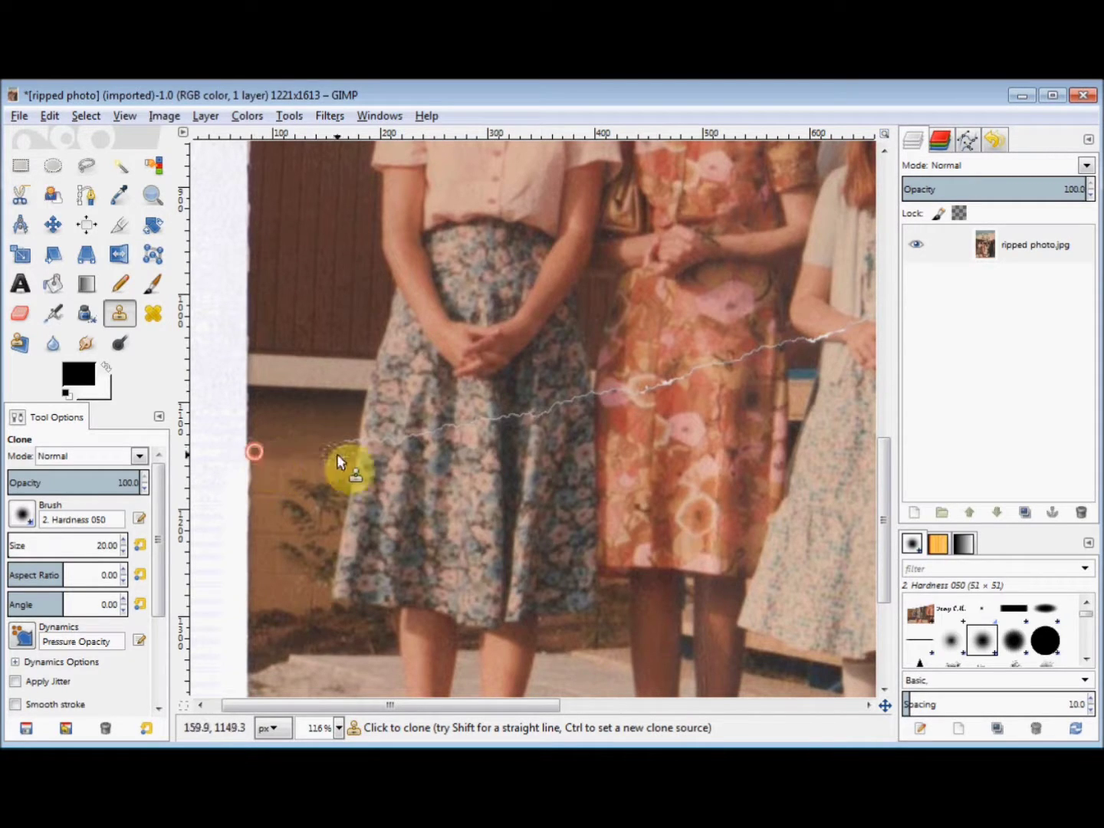
ctrl+click(362, 417)
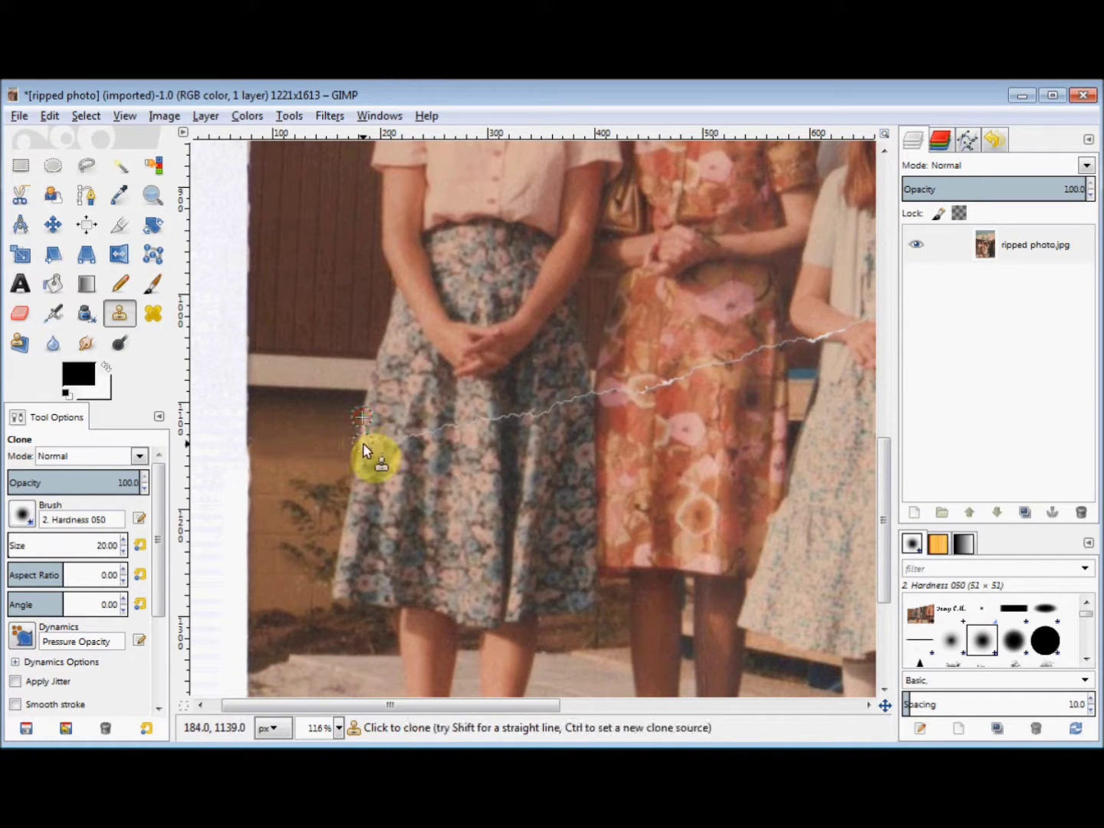
click(361, 442)
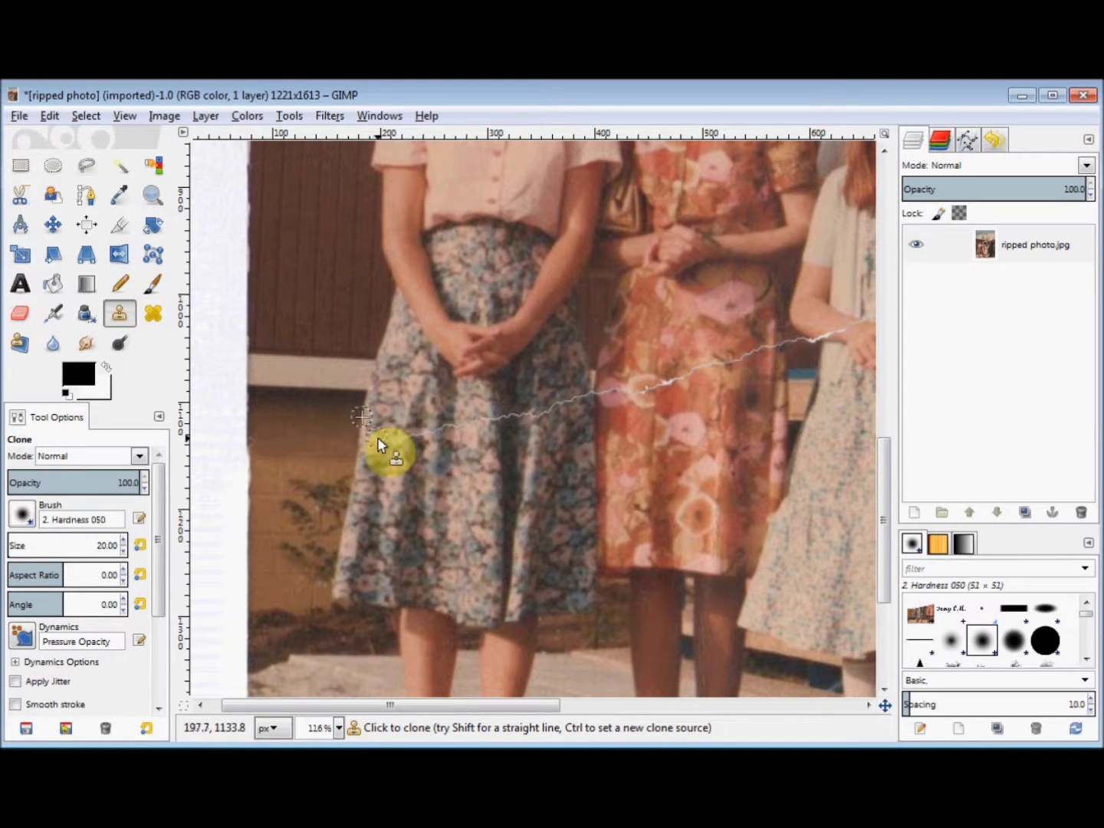
ctrl+click(381, 425)
ctrl+click(401, 460)
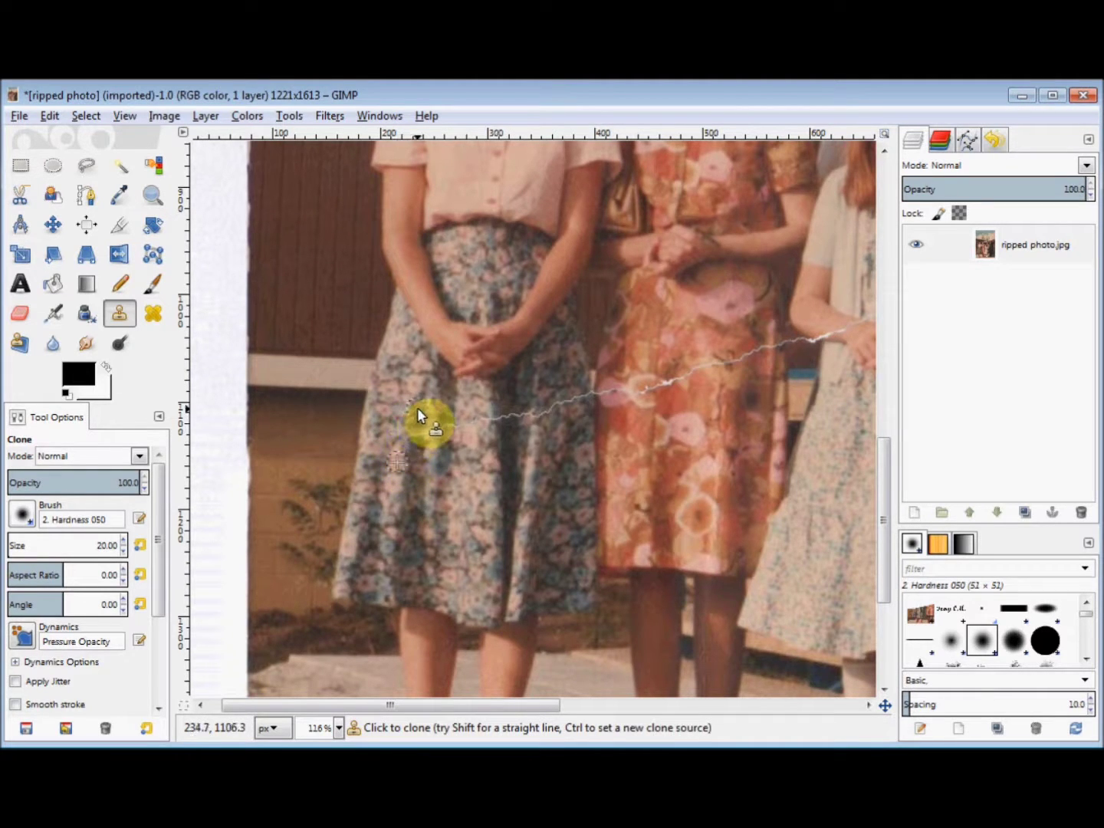
shift+click(421, 436)
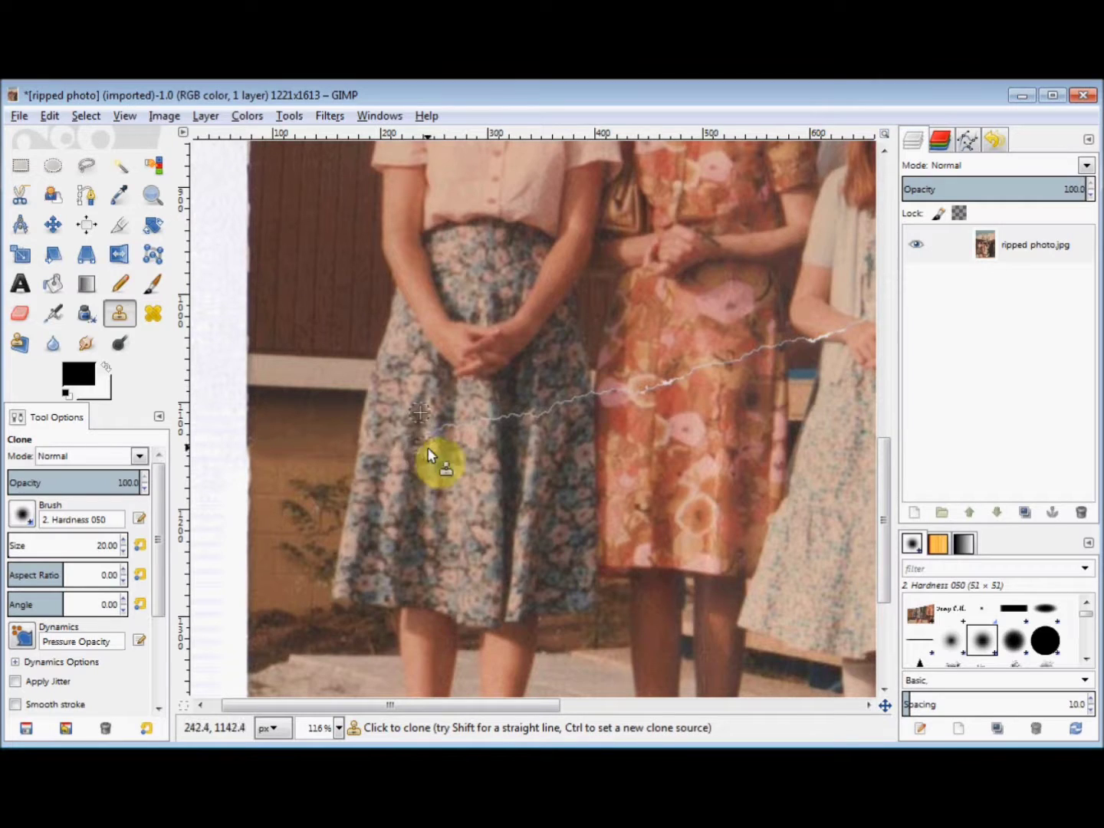
click(412, 447)
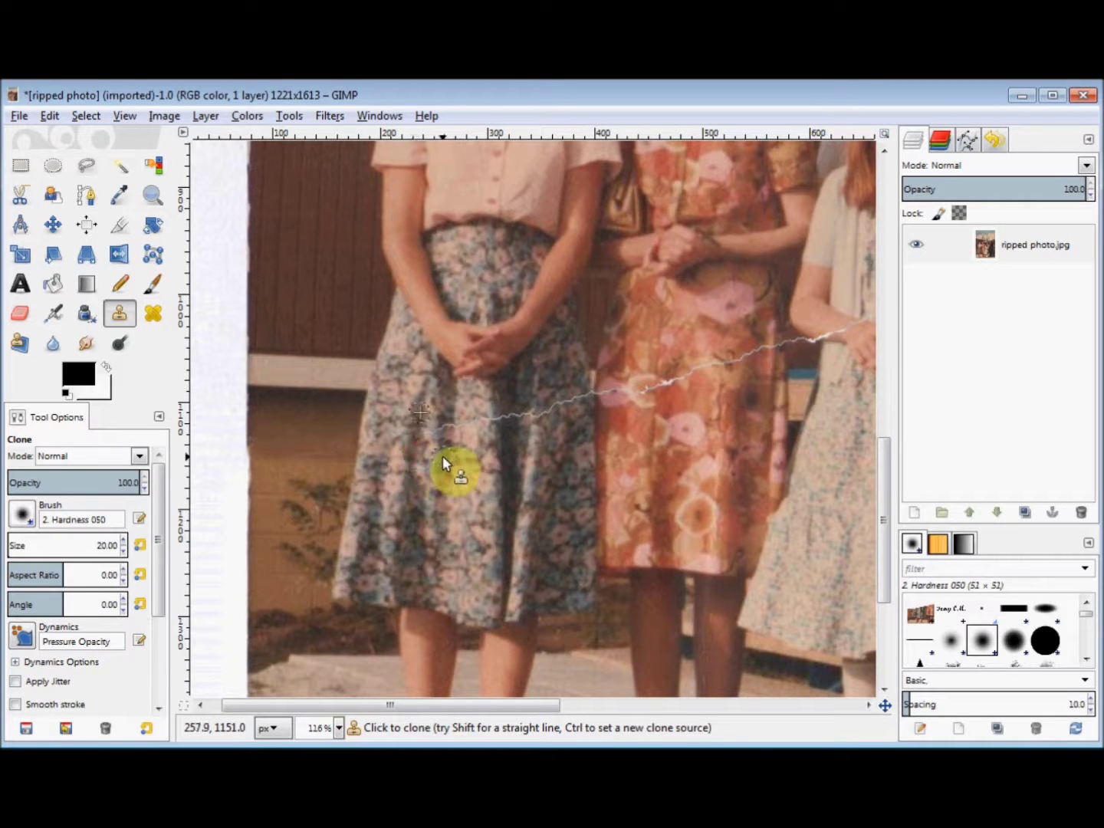
Continue cloning skirt pattern over the tear toward the orange dress.
ctrl+click(450, 464)
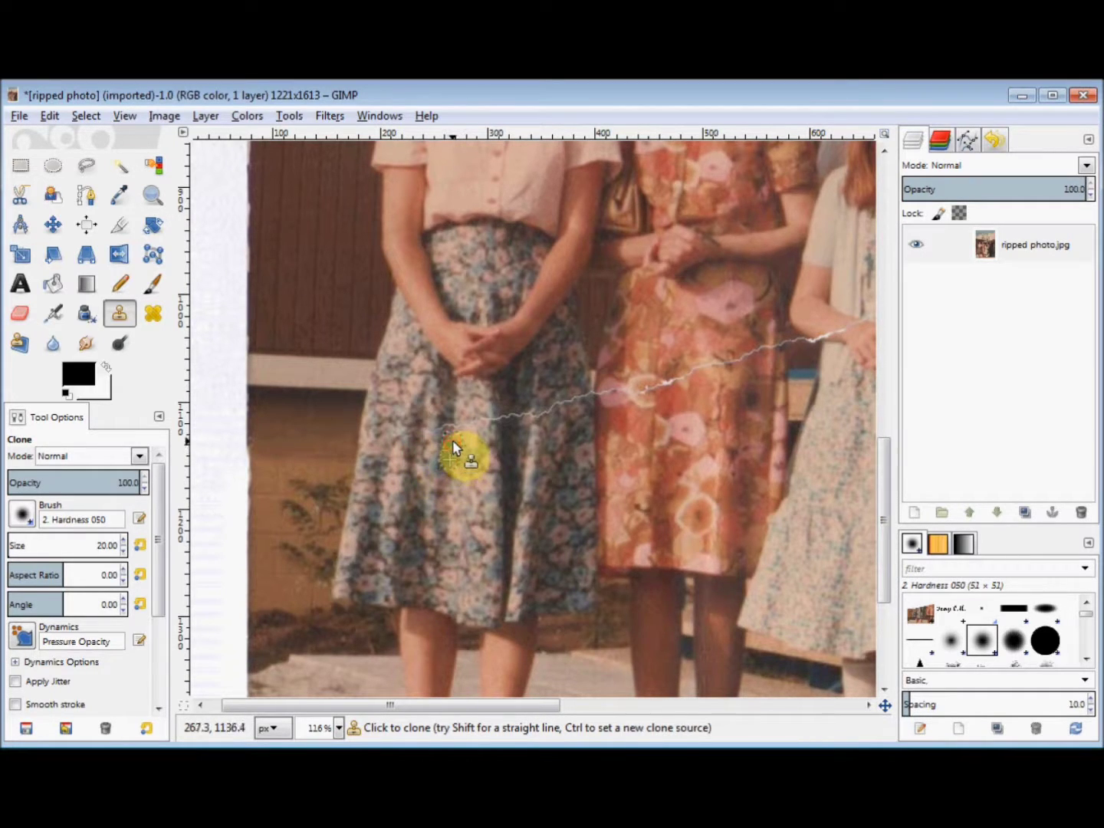
click(450, 404)
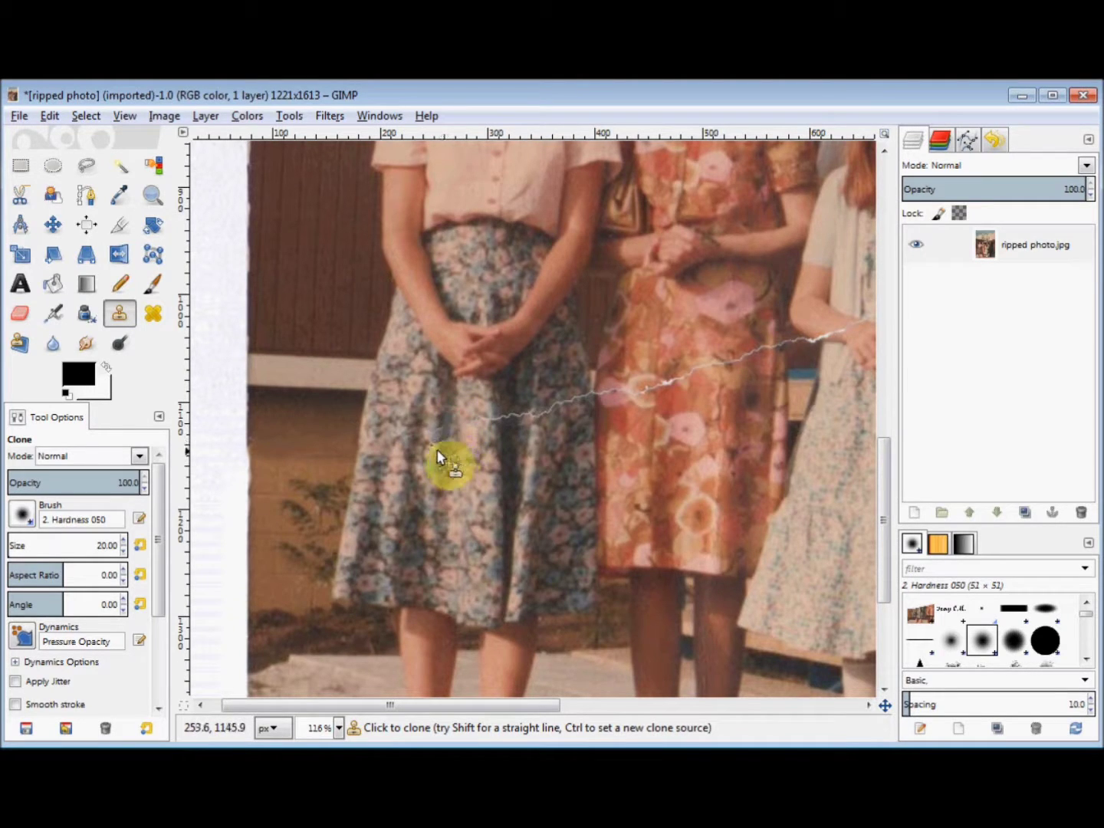
ctrl+click(433, 416)
ctrl+click(468, 407)
click(474, 431)
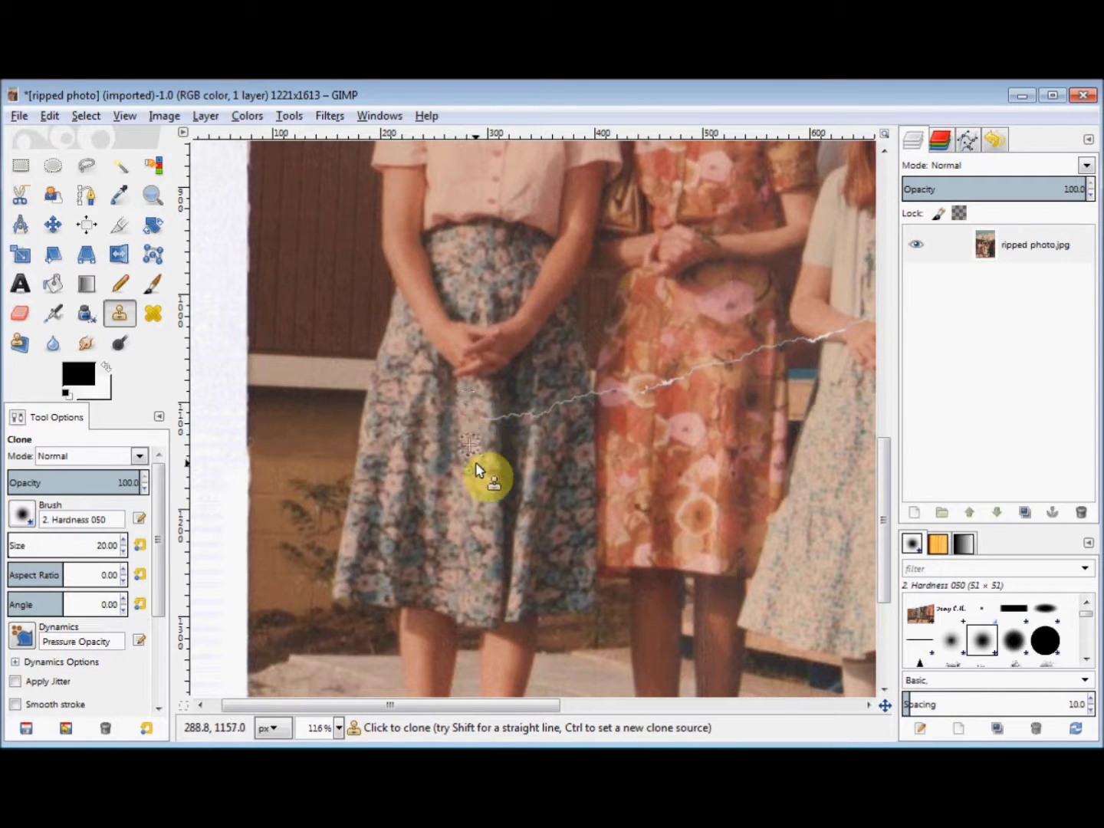
click(484, 444)
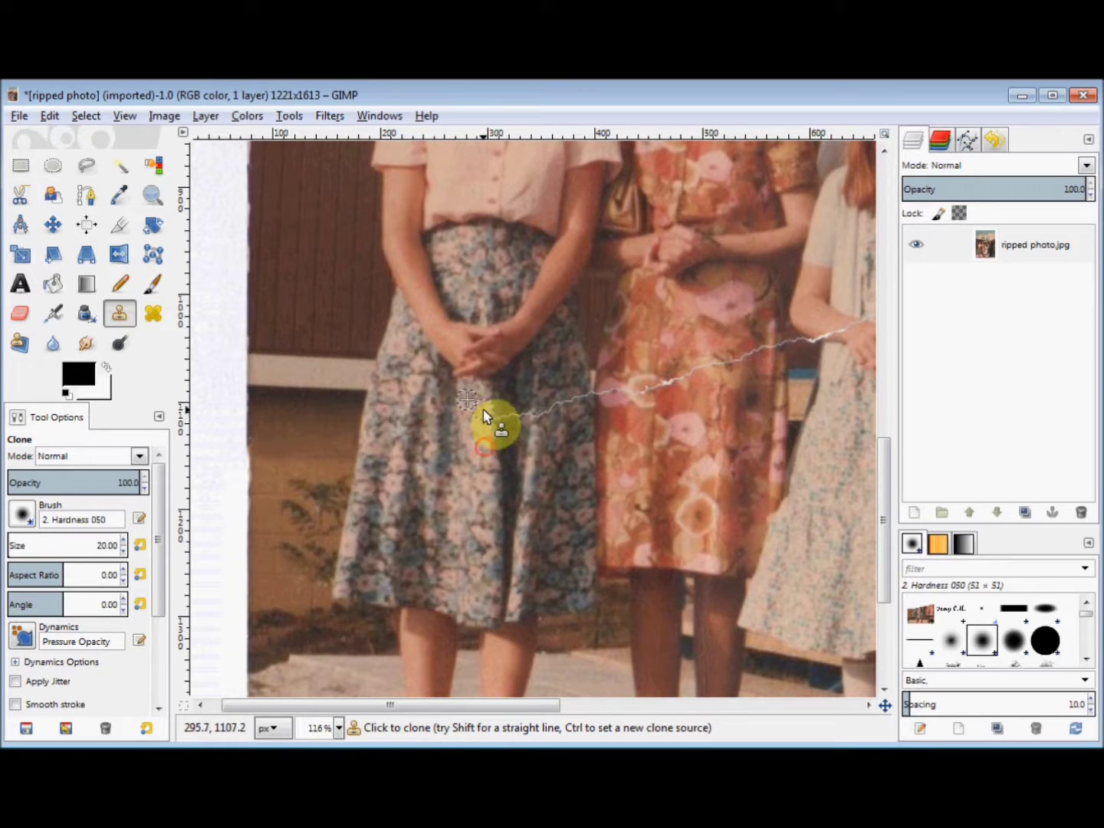
ctrl+click(492, 399)
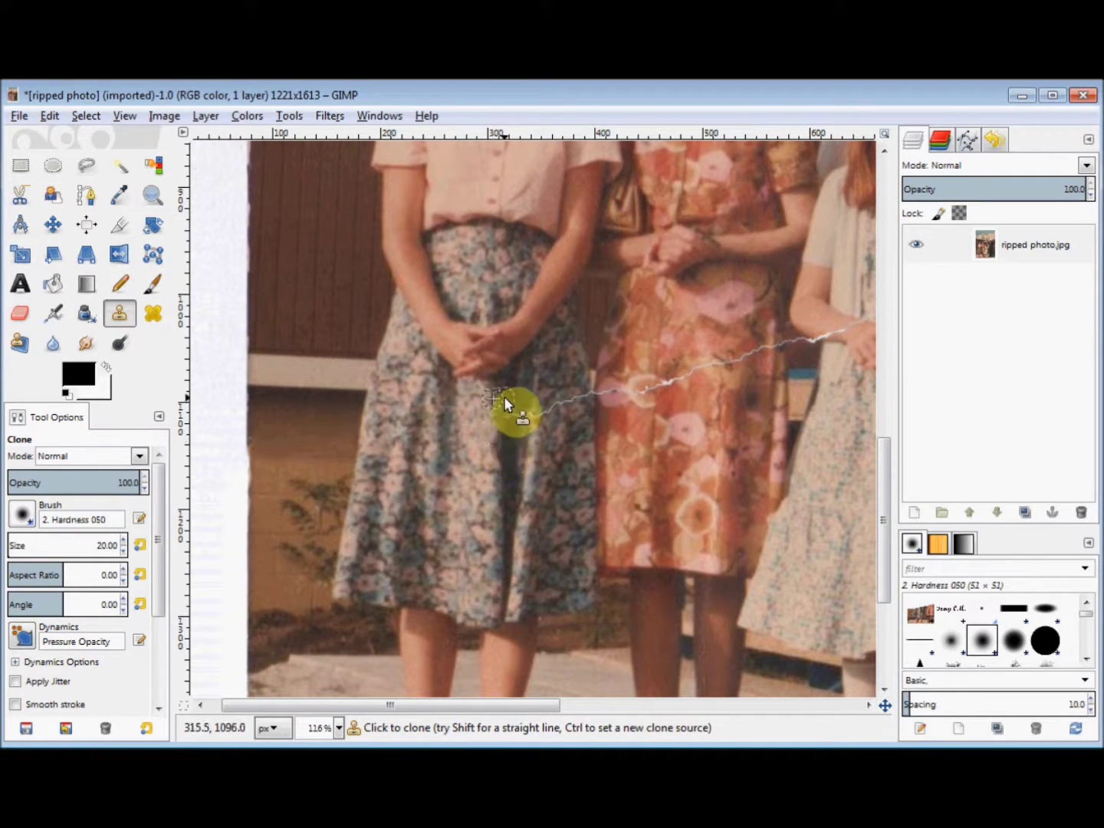
ctrl+click(503, 397)
Undo the most recent Clone stroke on the floral skirt.
click(50, 115)
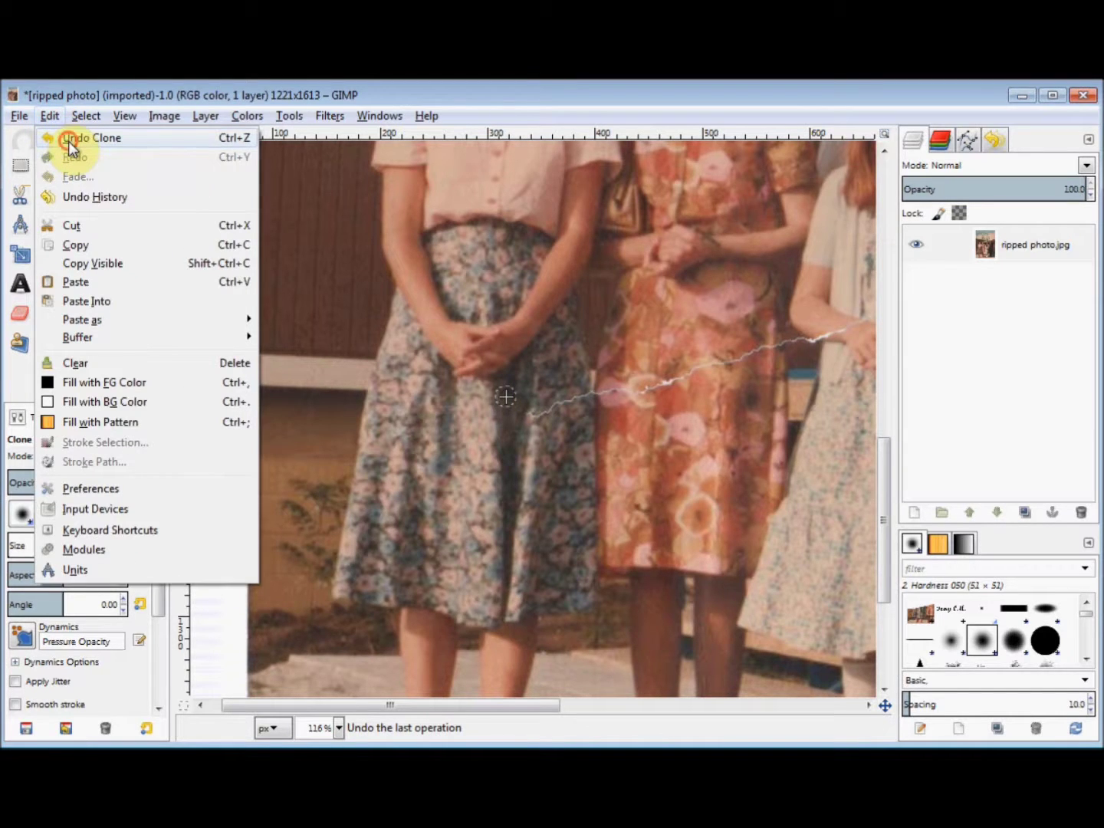
click(68, 141)
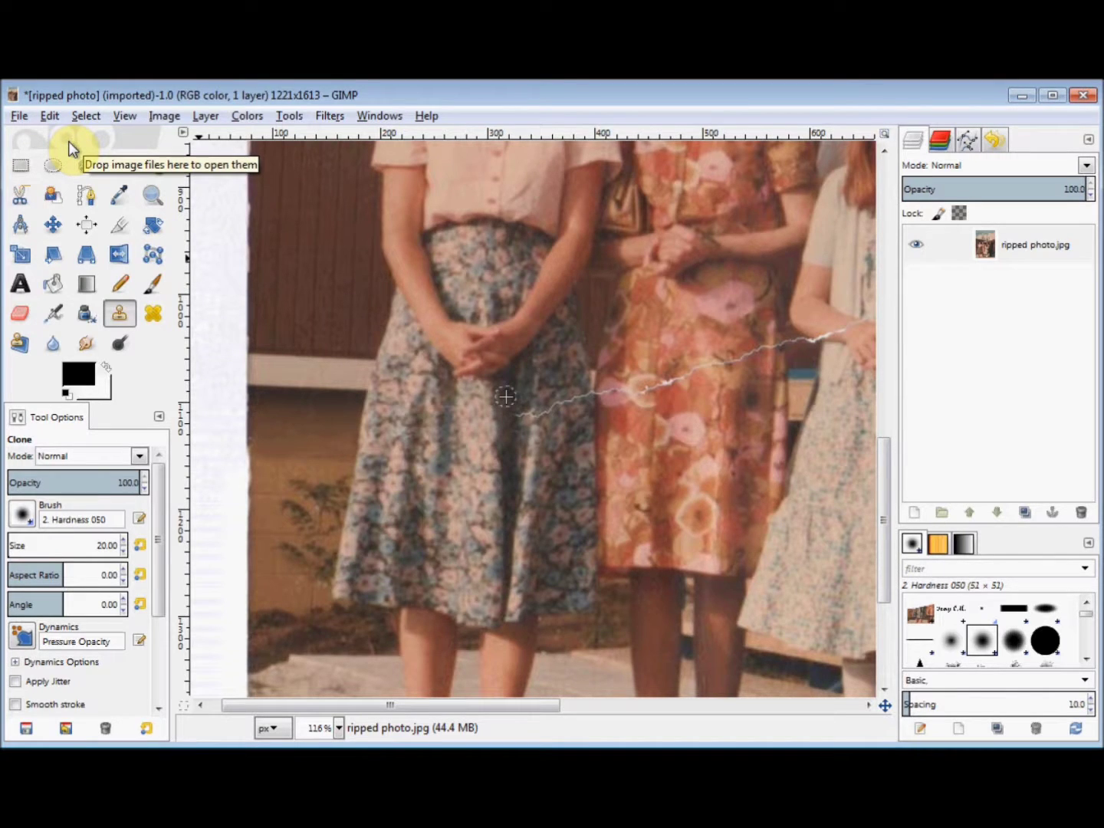
ctrl+click(523, 385)
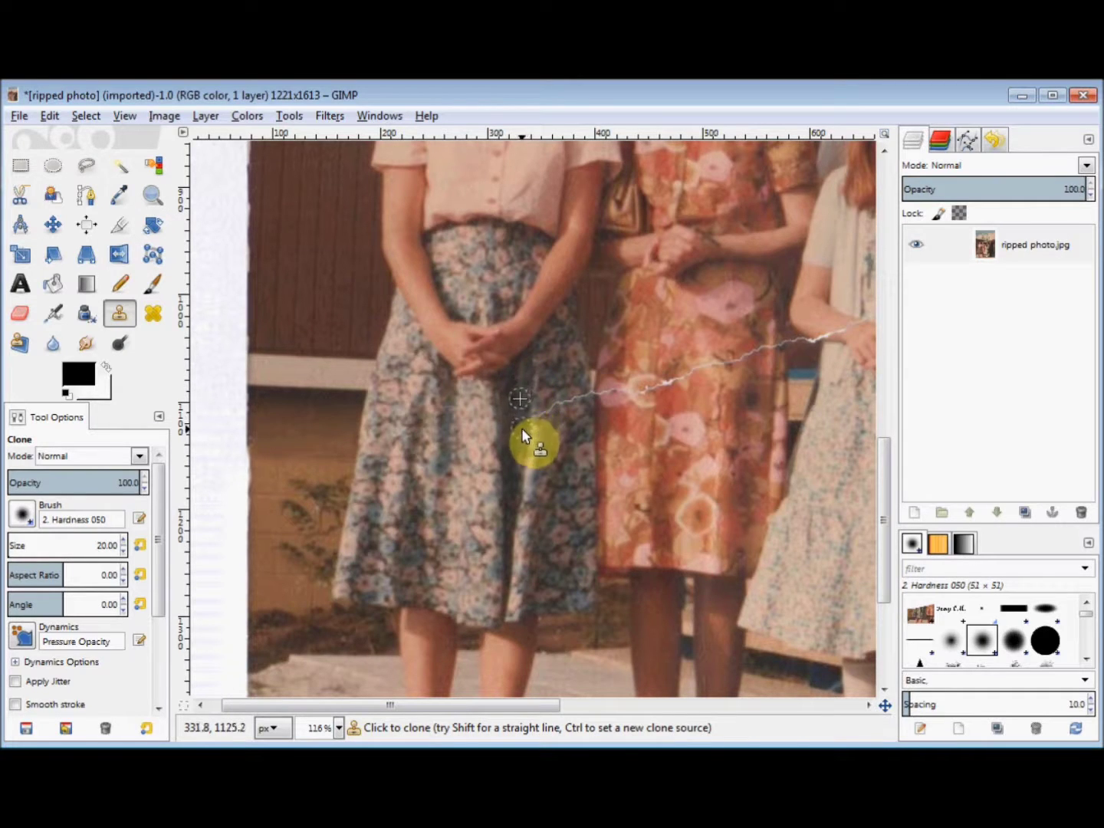
Clone nearby fabric over the tear across the blue floral skirt.
ctrl+click(541, 393)
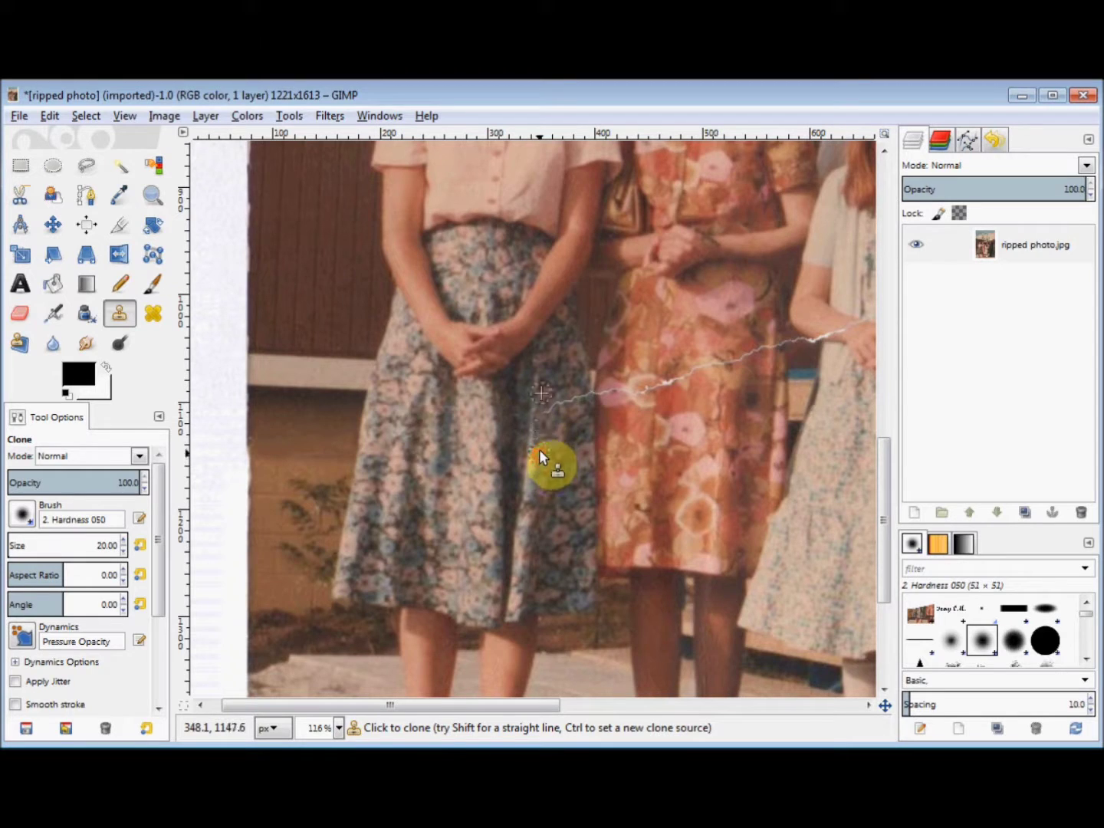
mouse_move(539, 449)
mouse_down()
mouse_move(537, 458)
mouse_move(566, 380)
mouse_up()
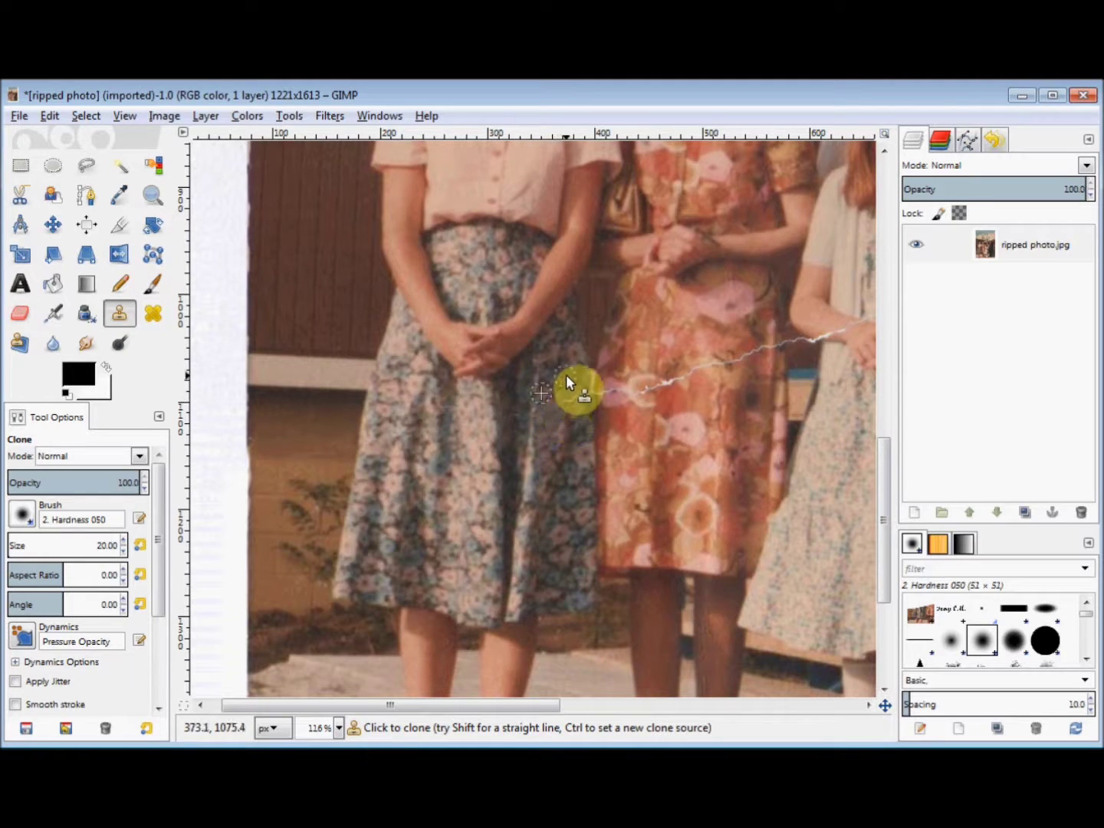
ctrl+click(568, 385)
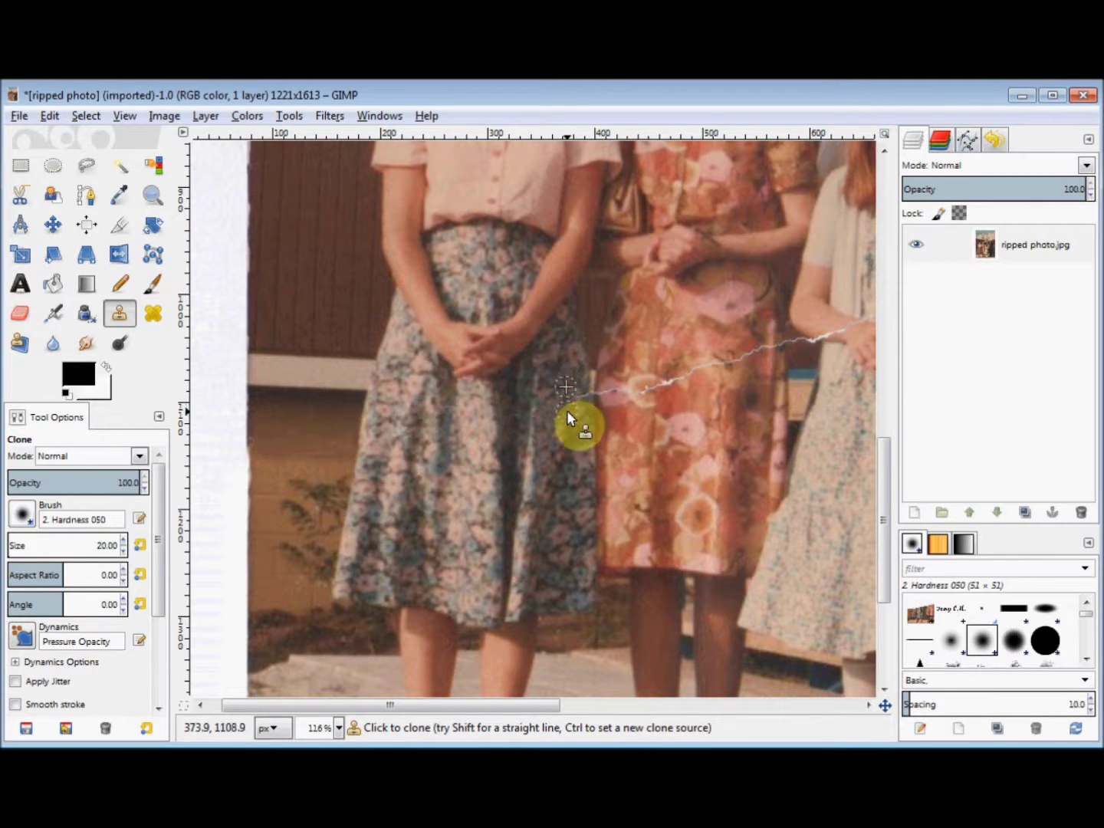
ctrl+click(565, 375)
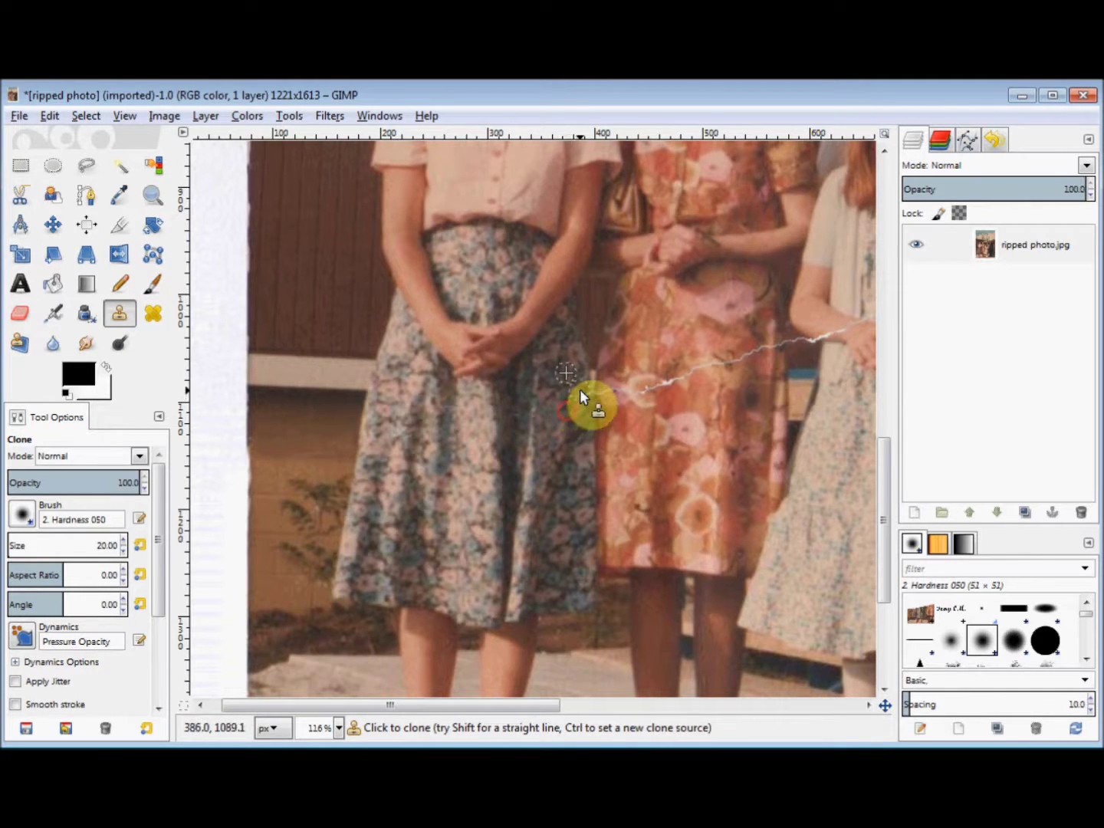
ctrl+click(597, 433)
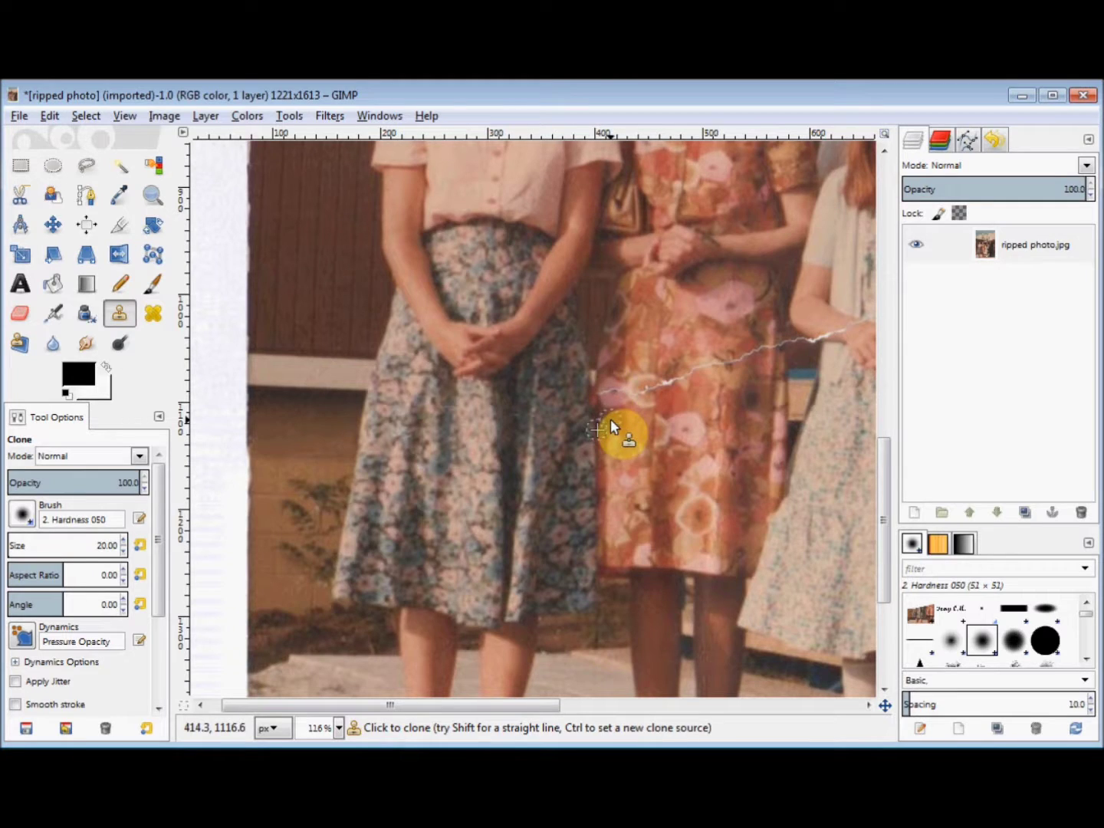
ctrl+click(602, 394)
Sample the orange dress pattern and paint it over the tear on the dress.
ctrl+click(616, 397)
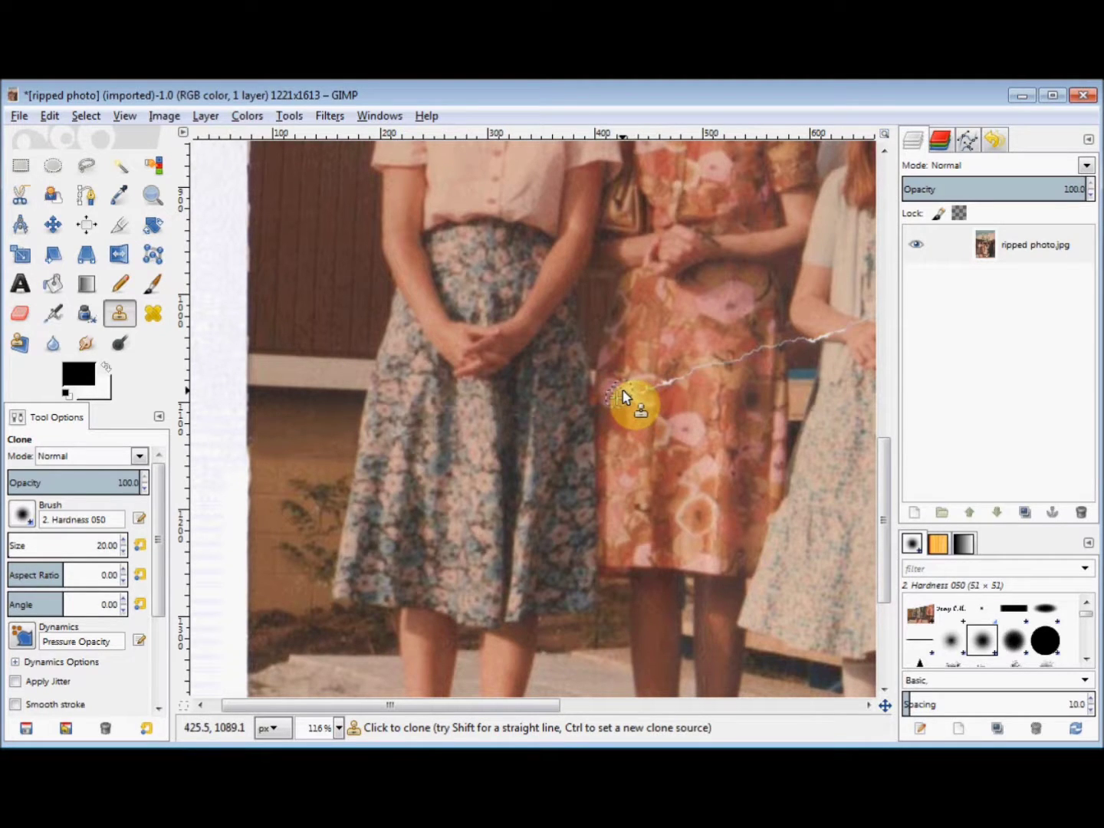
drag(622, 396, 646, 396)
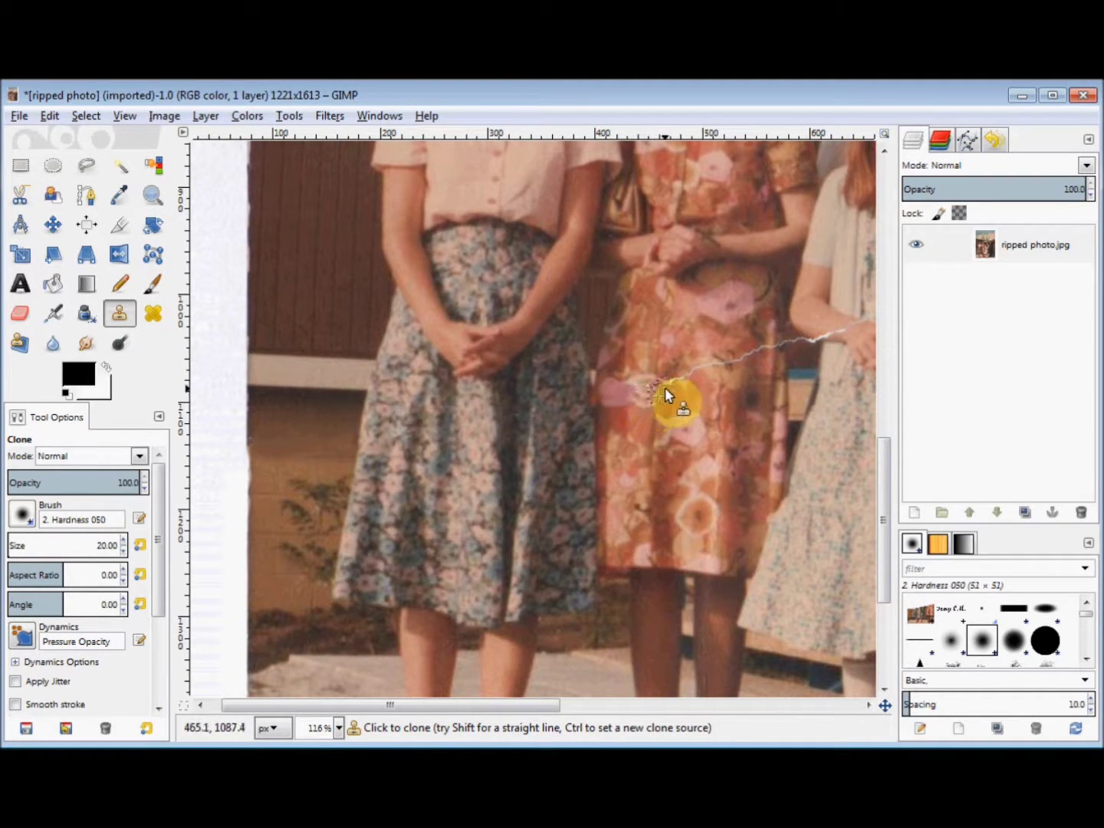
mouse_move(663, 388)
mouse_down()
mouse_move(641, 398)
mouse_move(678, 399)
mouse_move(680, 381)
mouse_move(639, 385)
mouse_move(649, 401)
mouse_move(643, 387)
mouse_move(626, 389)
mouse_move(652, 400)
mouse_move(679, 380)
mouse_move(675, 390)
mouse_move(674, 361)
mouse_move(696, 387)
mouse_up()
ctrl+click(674, 366)
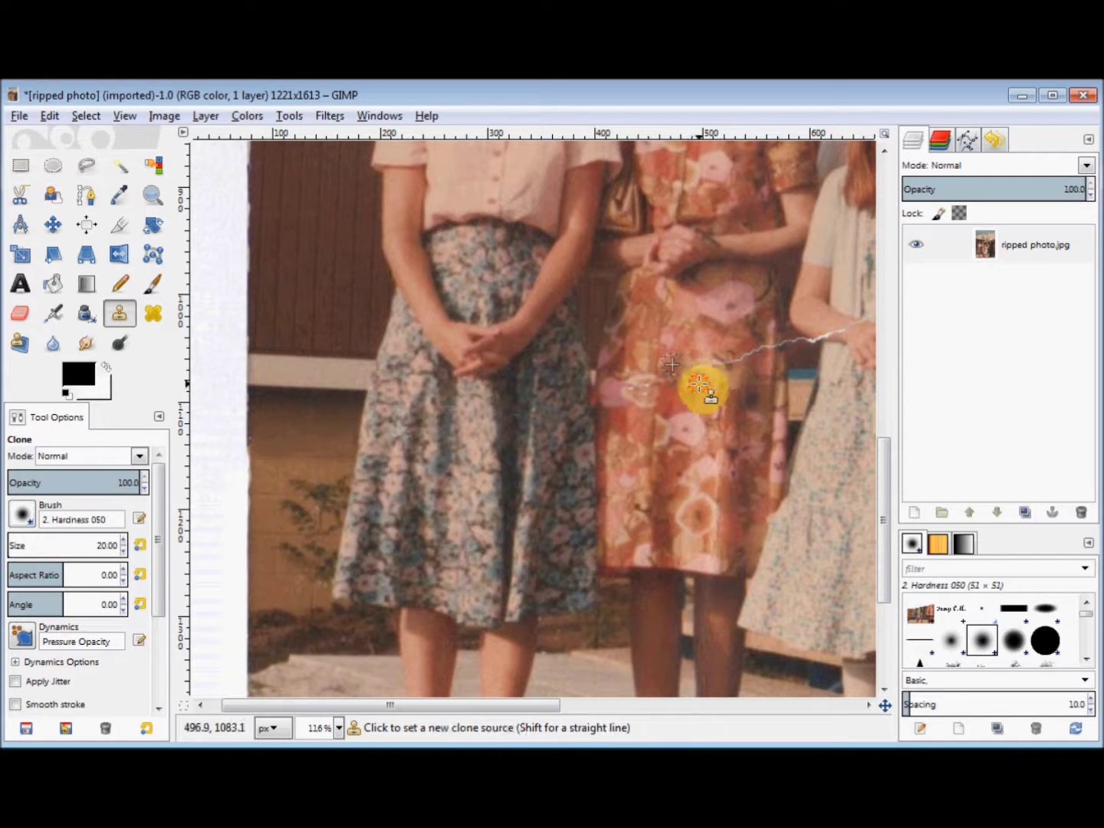
ctrl+click(696, 387)
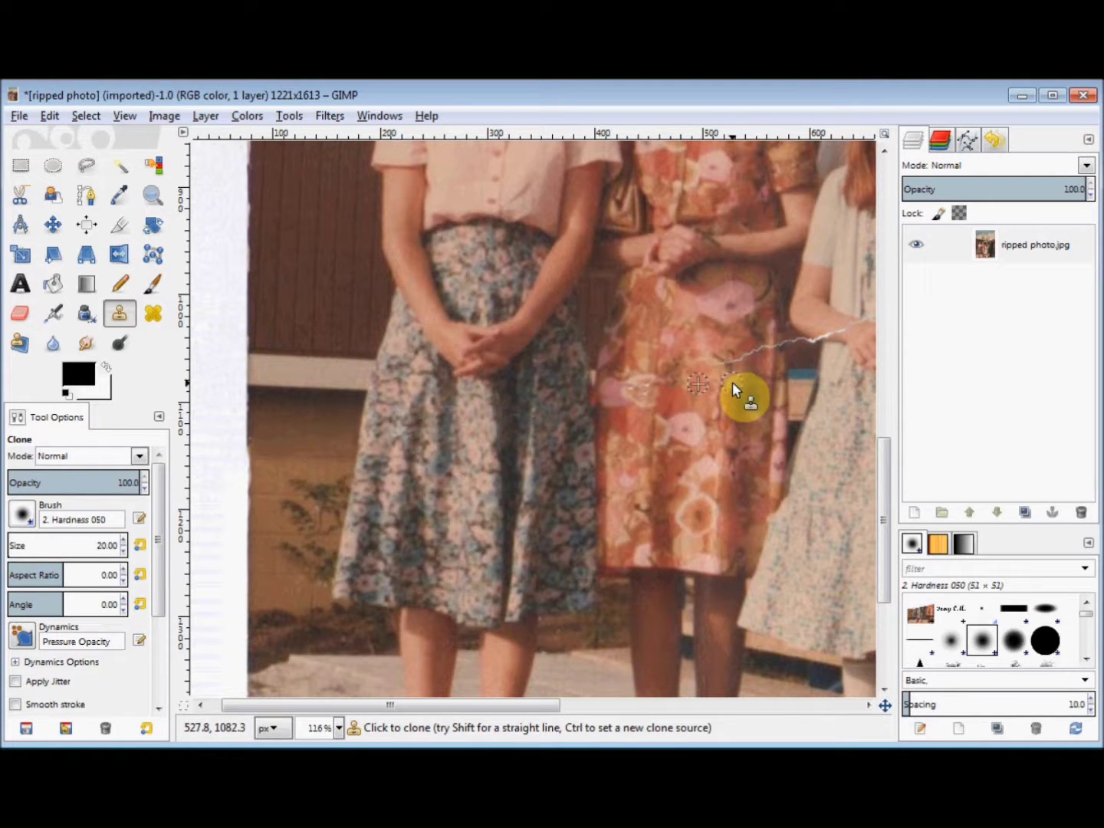
Cover the remaining crack on the orange dress up to the third woman's arm.
mouse_move(732, 381)
mouse_down()
mouse_move(724, 368)
mouse_move(756, 360)
mouse_move(754, 370)
mouse_move(756, 350)
mouse_move(774, 364)
mouse_move(774, 344)
mouse_move(784, 365)
mouse_move(780, 340)
mouse_move(800, 355)
mouse_move(794, 344)
mouse_move(814, 345)
mouse_move(805, 335)
mouse_up()
ctrl+click(752, 357)
ctrl+click(774, 364)
ctrl+click(805, 335)
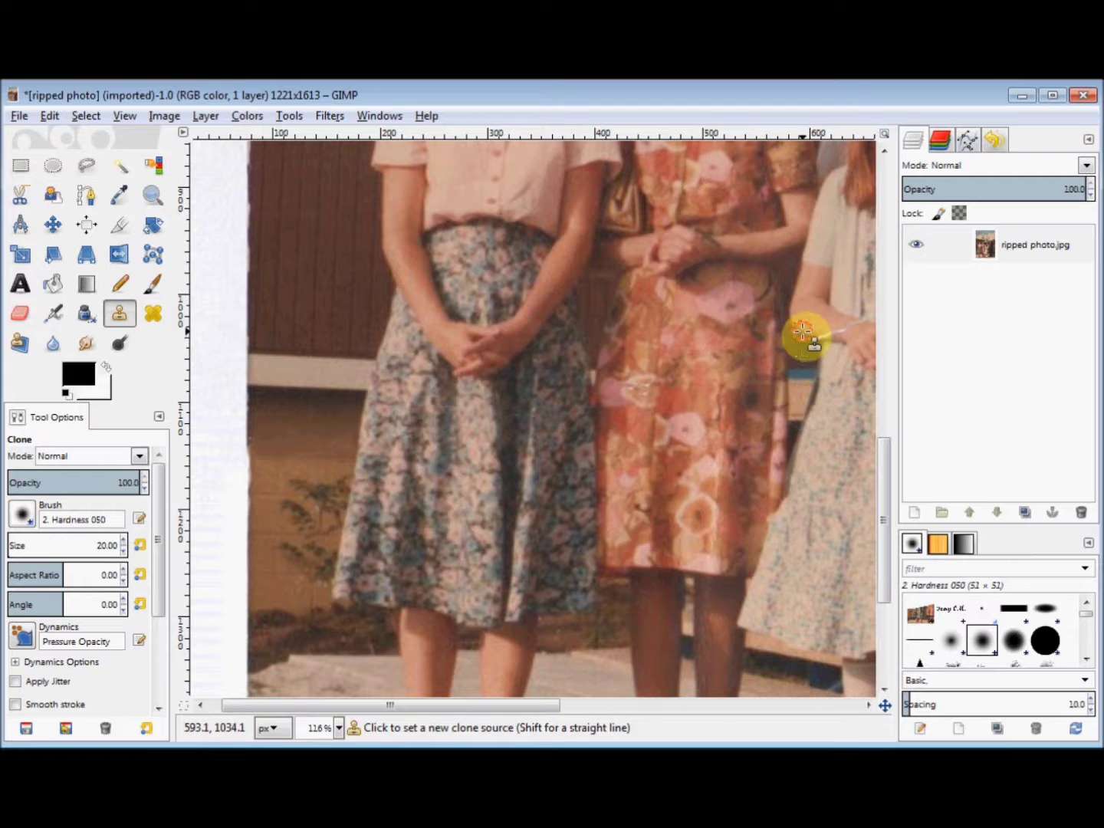
click(816, 342)
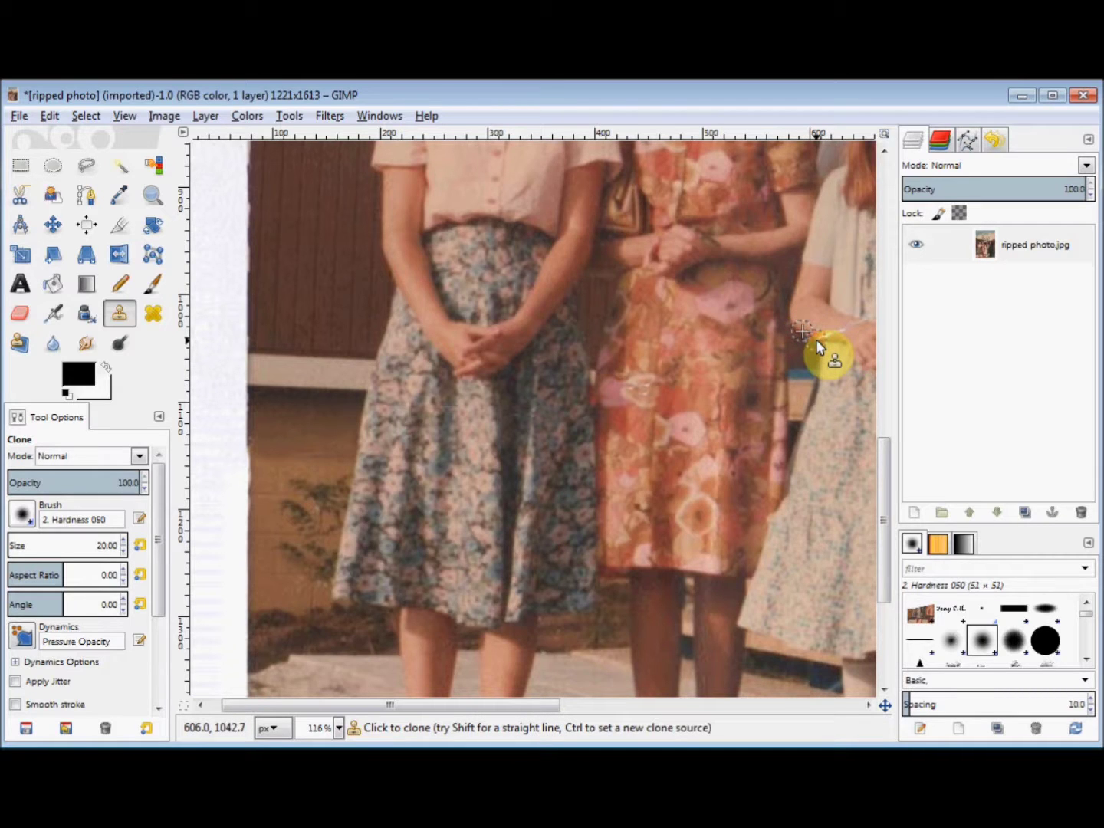
mouse_move(817, 347)
mouse_down()
mouse_move(806, 324)
mouse_move(827, 338)
mouse_move(855, 329)
mouse_move(782, 407)
mouse_up()
ctrl+click(809, 330)
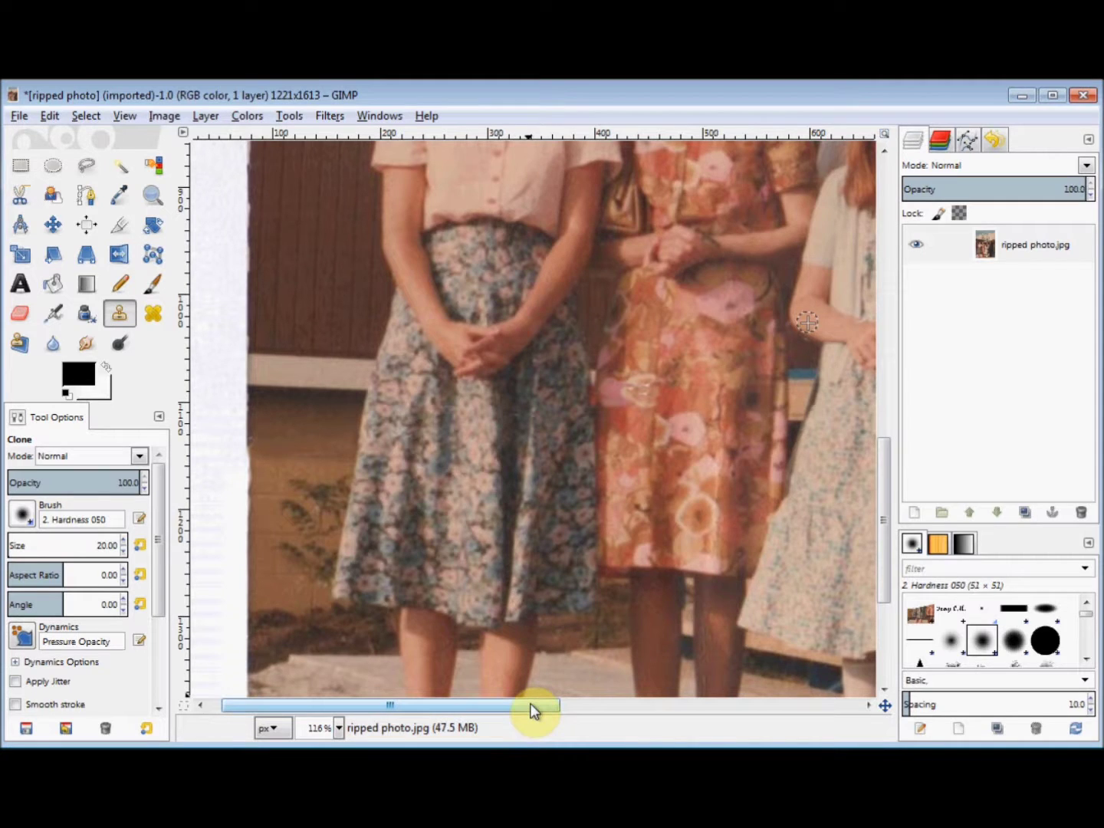
Scroll right and clone cardigan texture over the tear on the girl's pale blue top up to her arm.
mouse_move(530, 703)
mouse_down()
mouse_move(809, 725)
mouse_move(800, 716)
mouse_up()
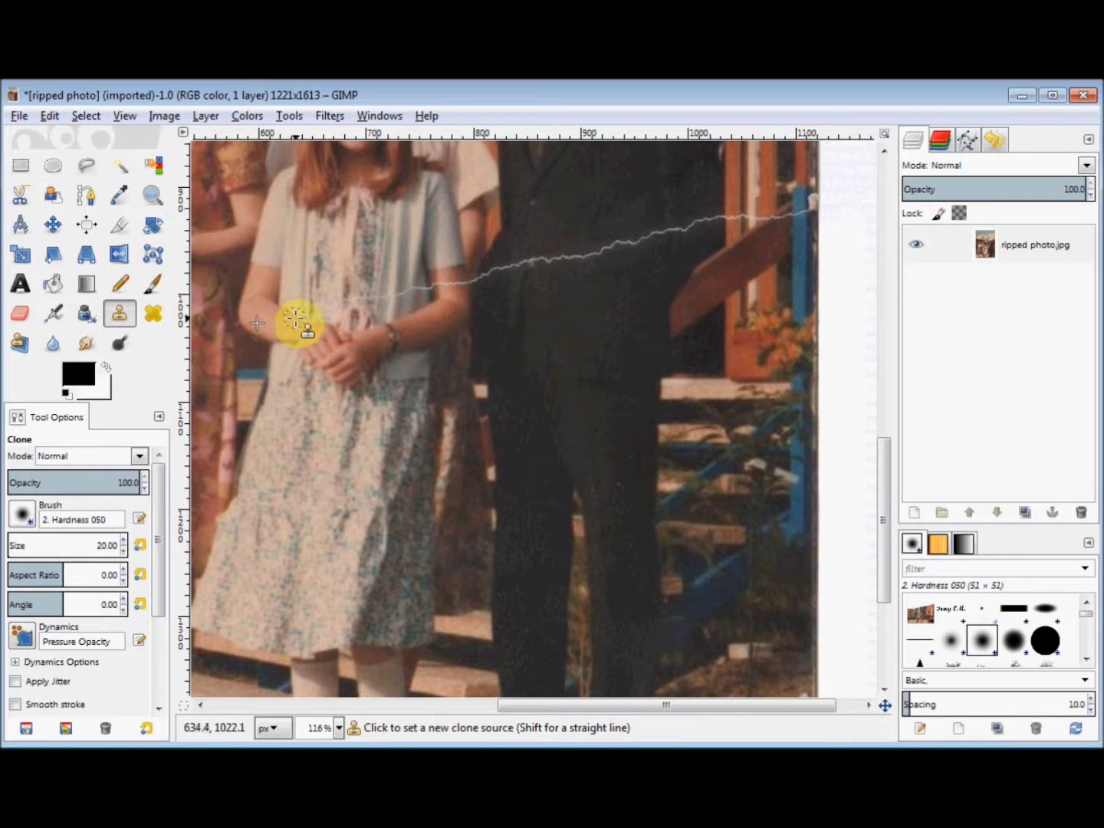
ctrl+click(296, 318)
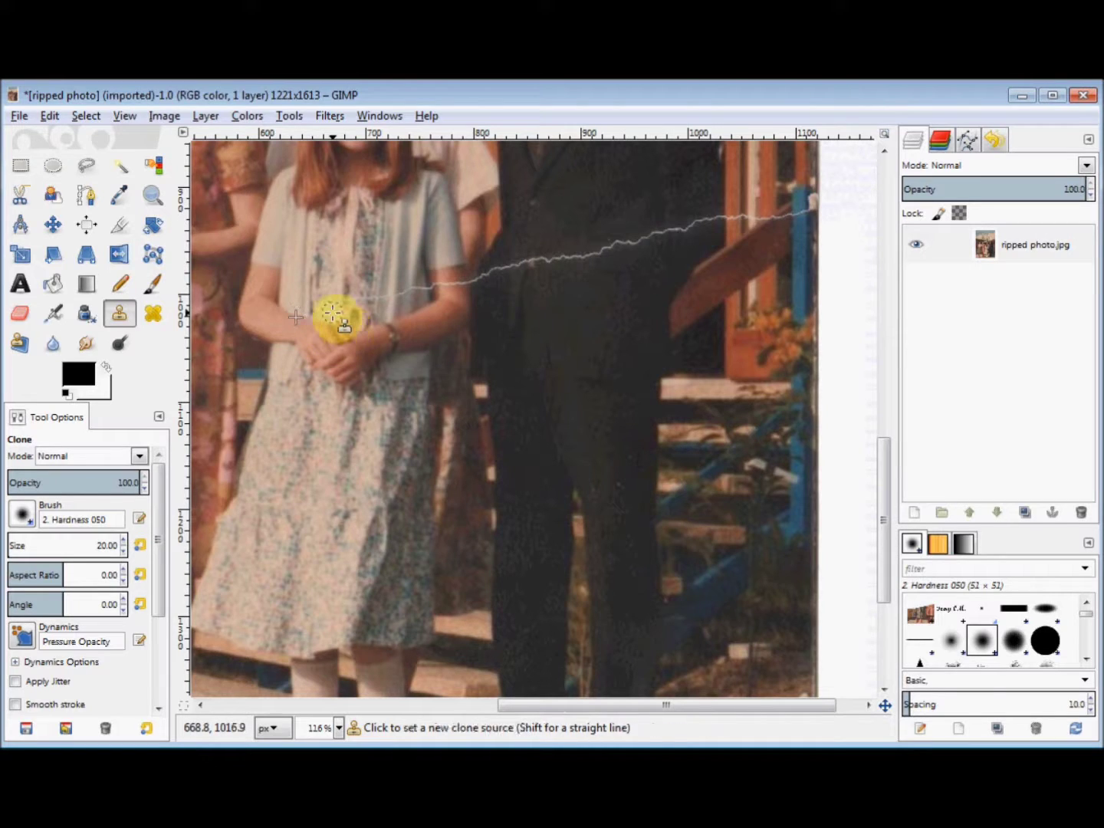
ctrl+click(332, 312)
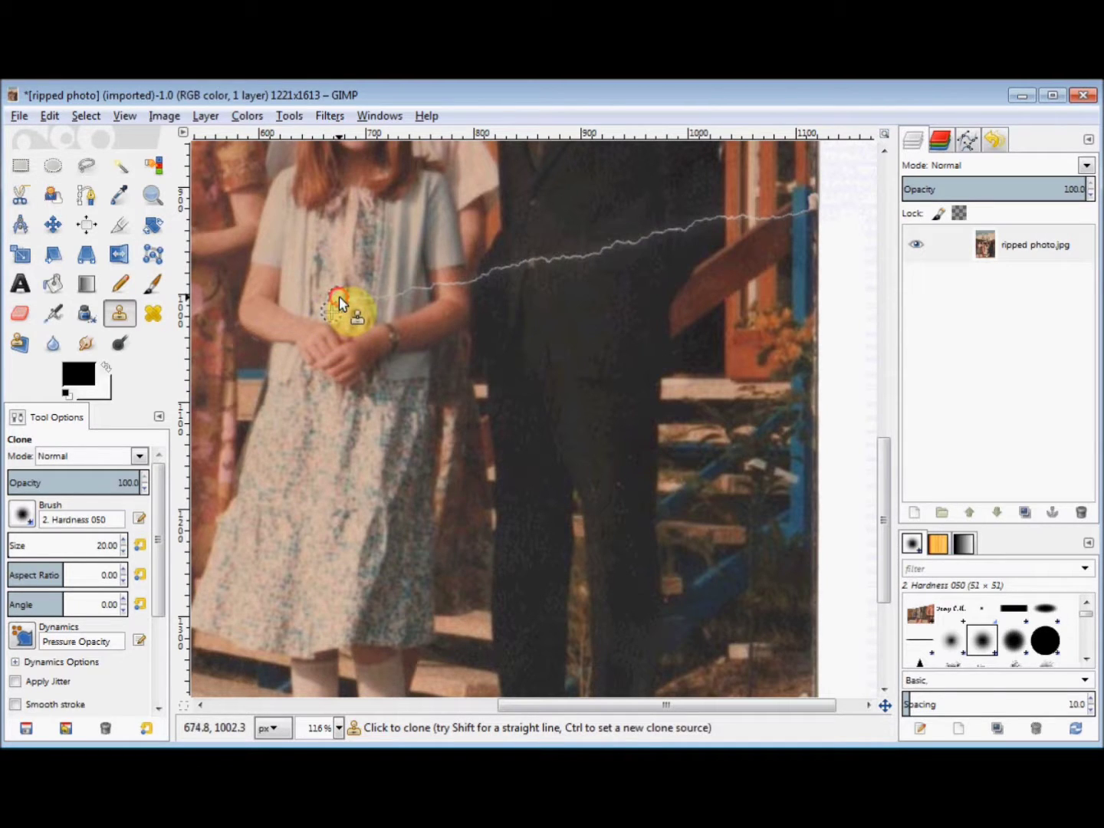
click(352, 287)
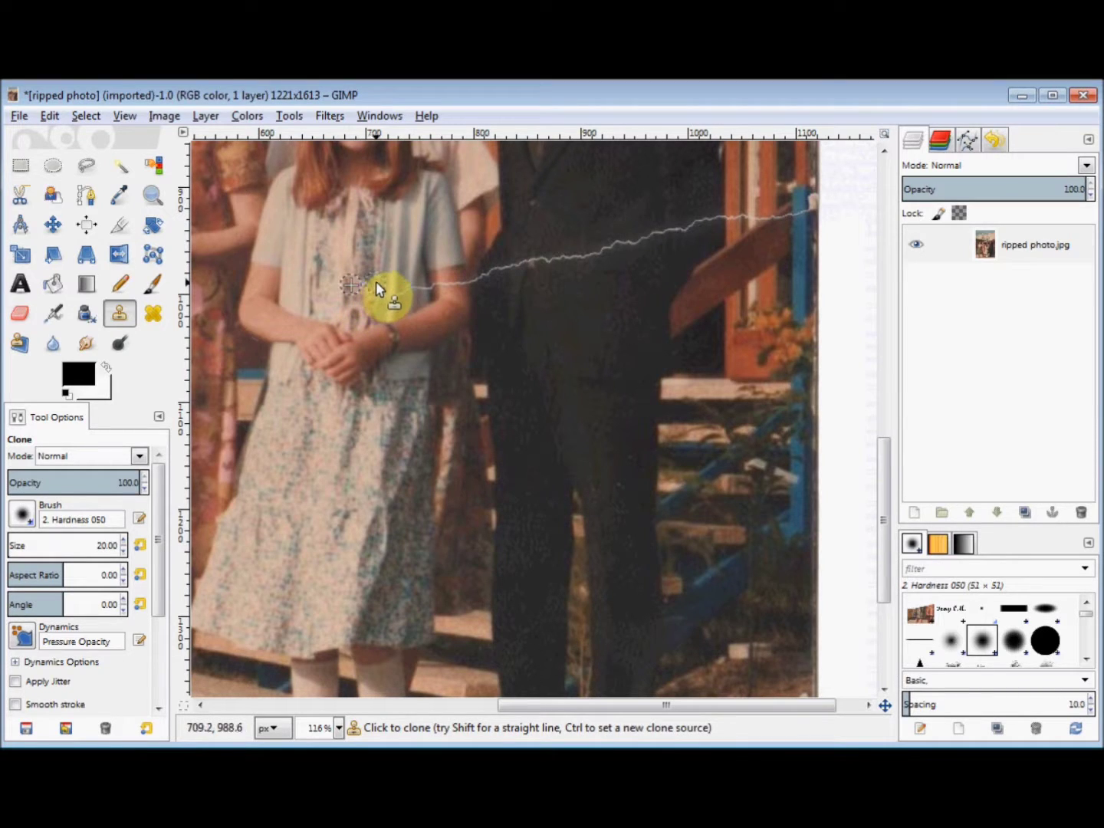
ctrl+click(376, 283)
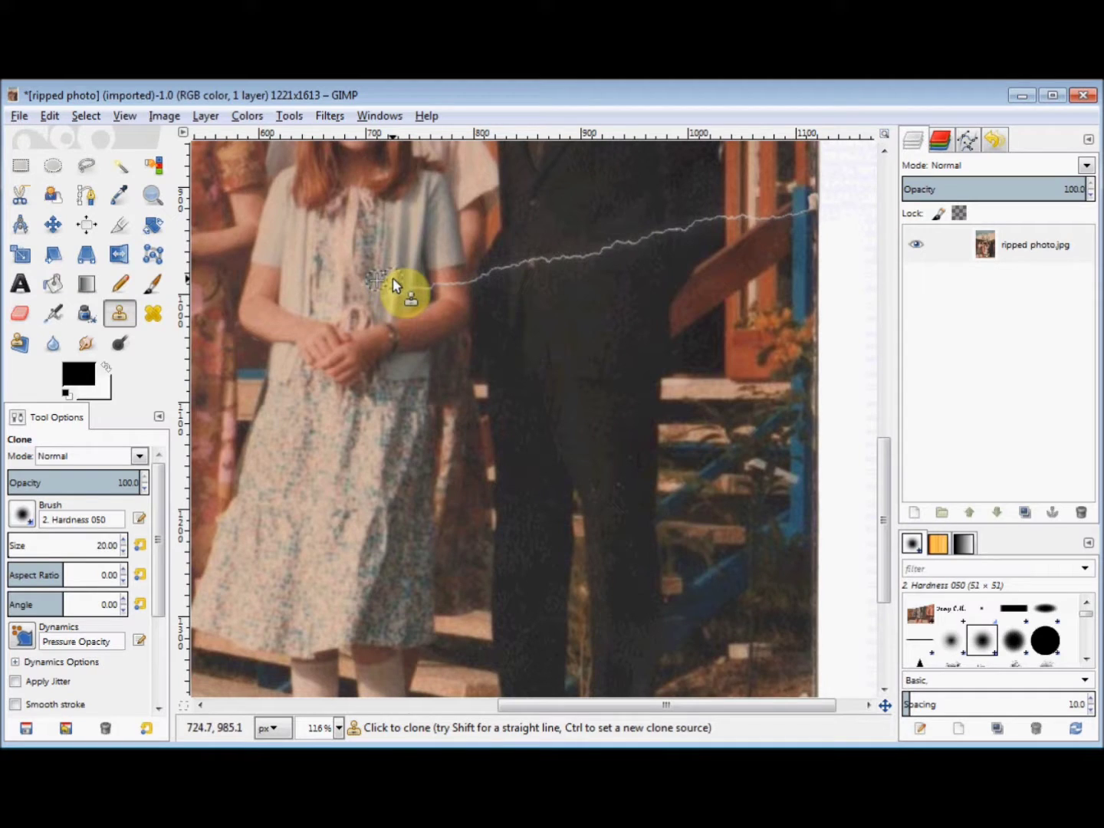
ctrl+click(392, 279)
ctrl+click(402, 265)
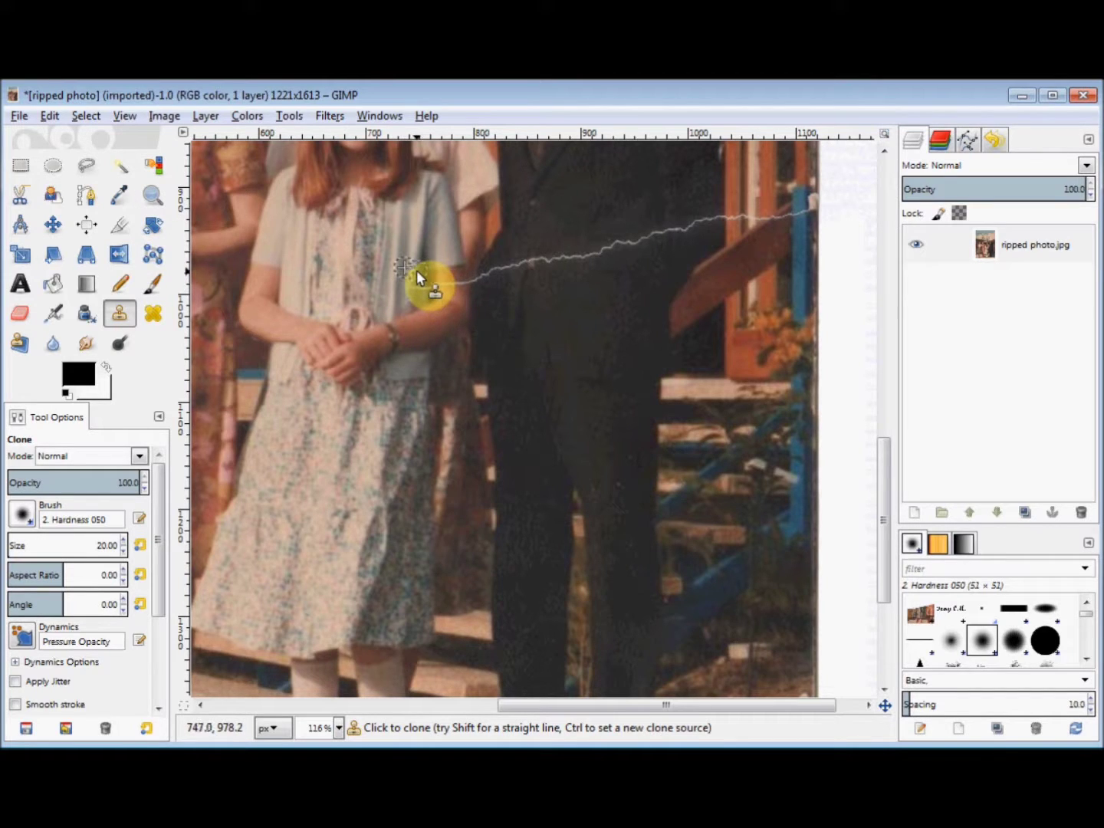
ctrl+click(414, 275)
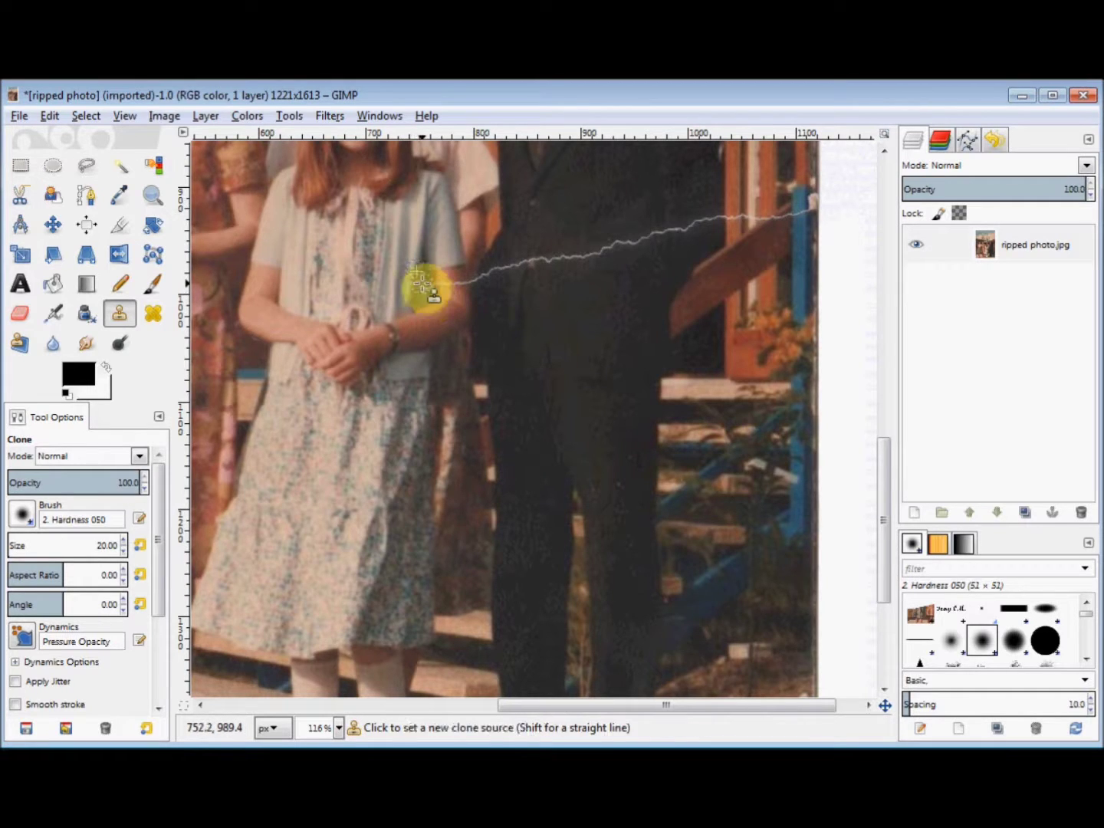
ctrl+click(421, 282)
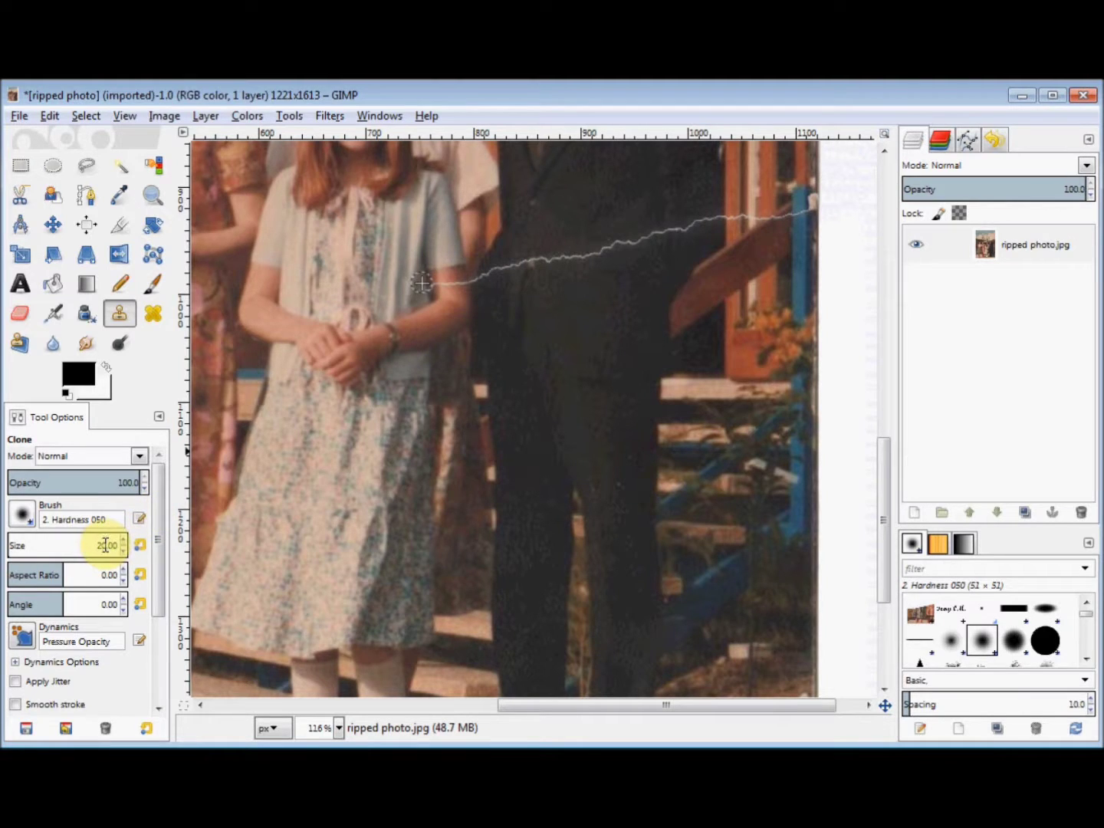
Touch up the tear's tip at the girl's arm with a 10-pixel clone brush, then restore size 20.
drag(106, 545, 92, 547)
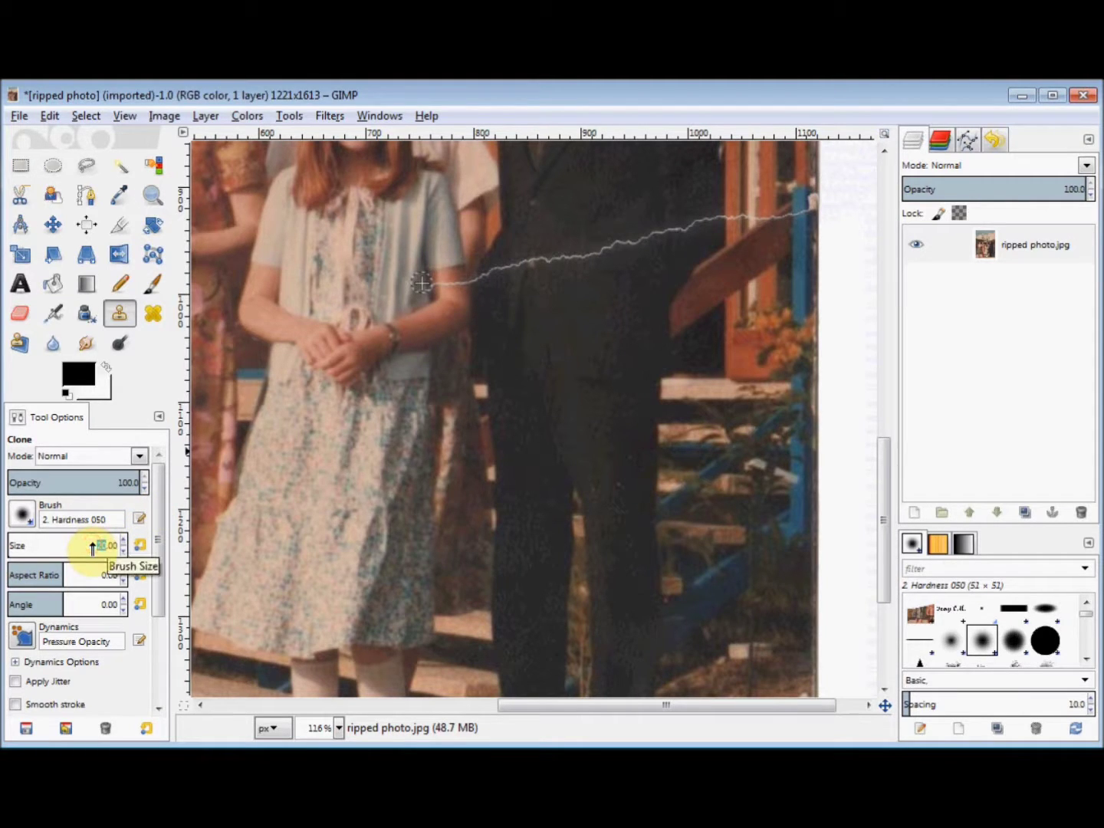
text(1)
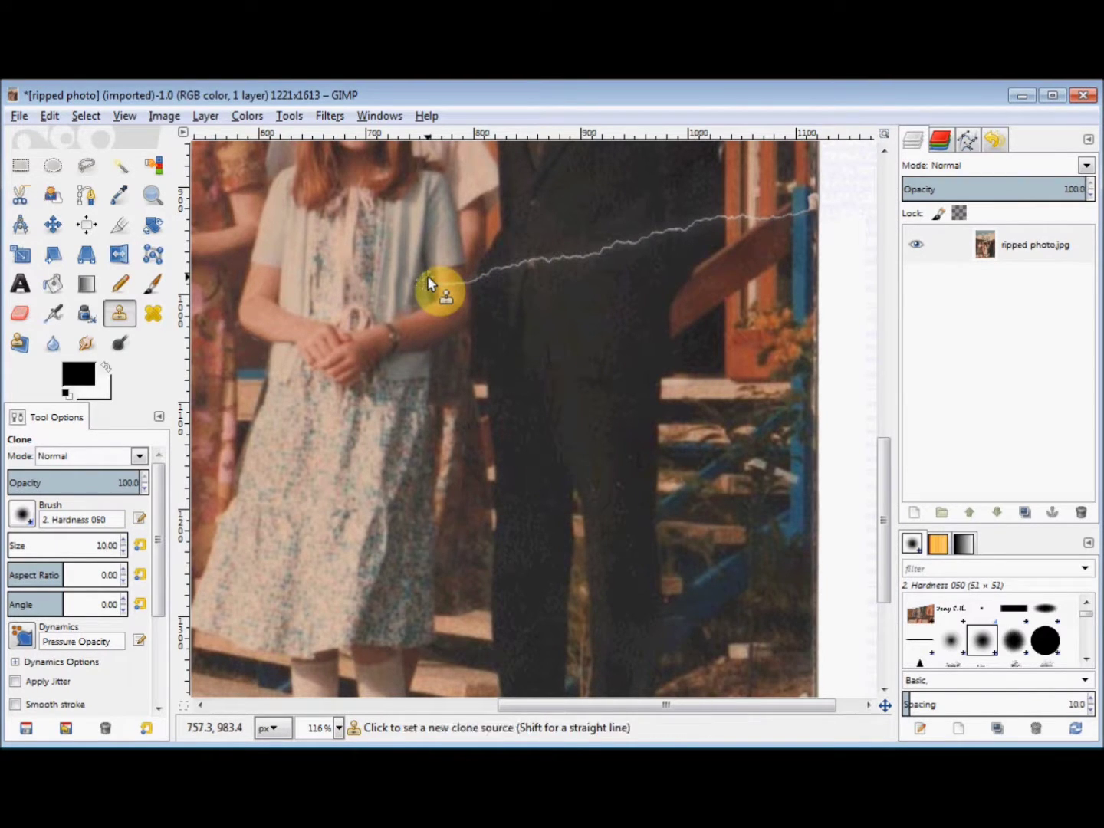
ctrl+click(427, 276)
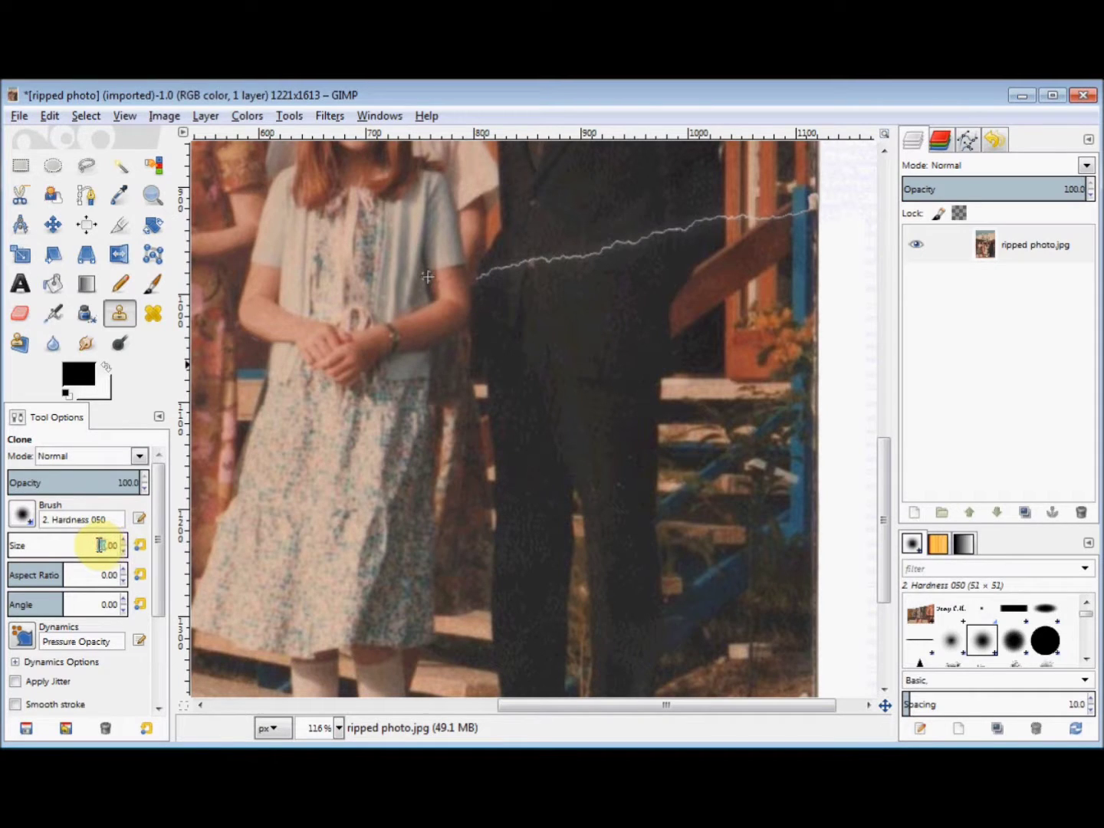
text(20)
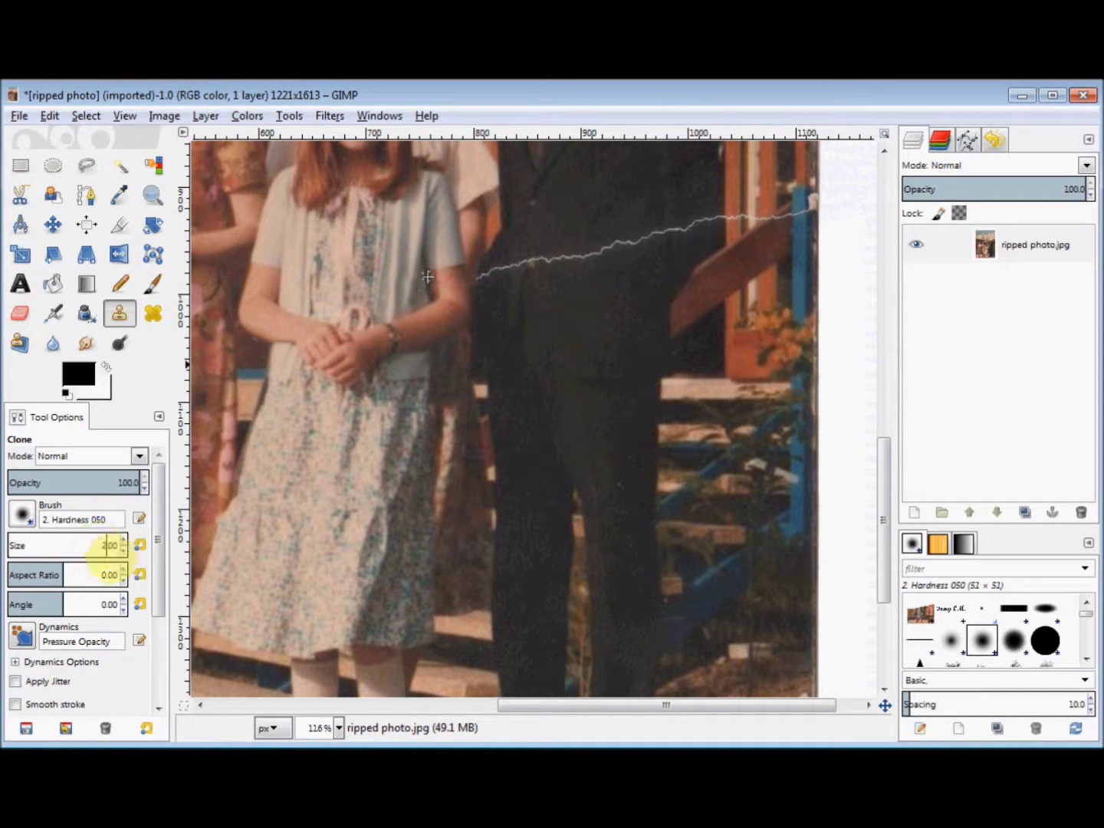
key(Return)
Clone dark suit fabric over the tear across the man's suit.
ctrl+click(488, 314)
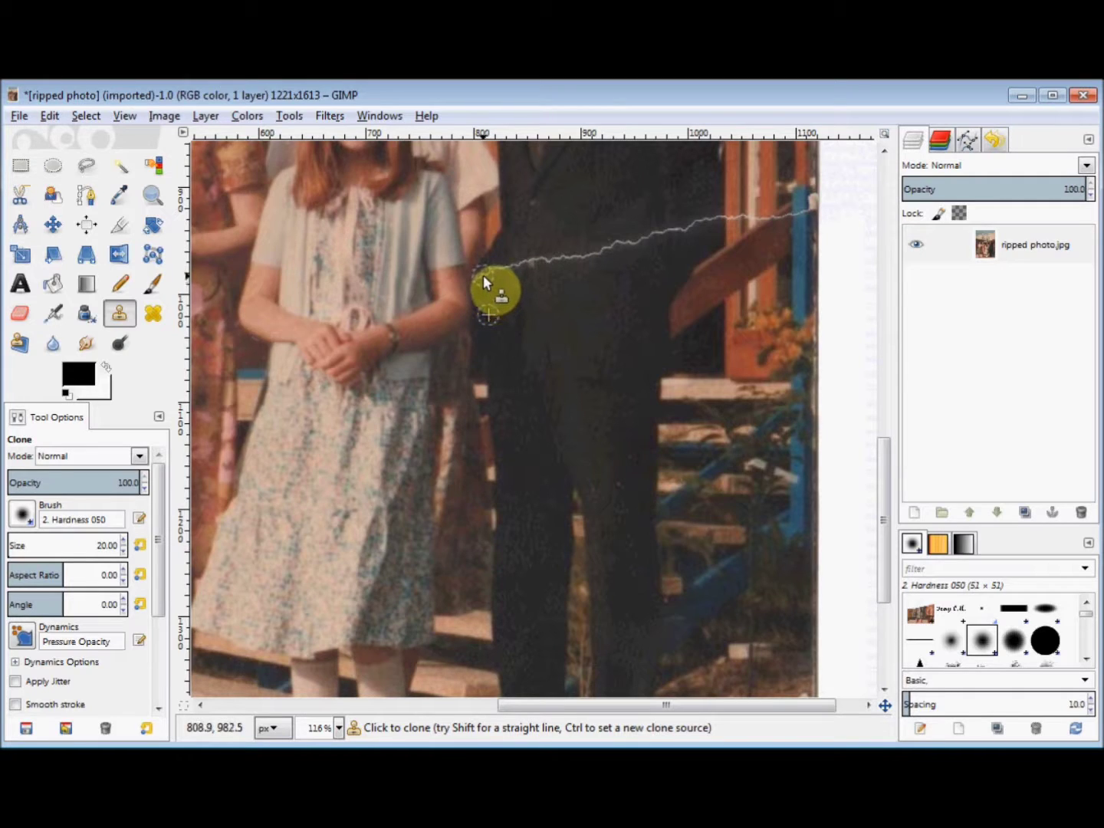
ctrl+click(521, 288)
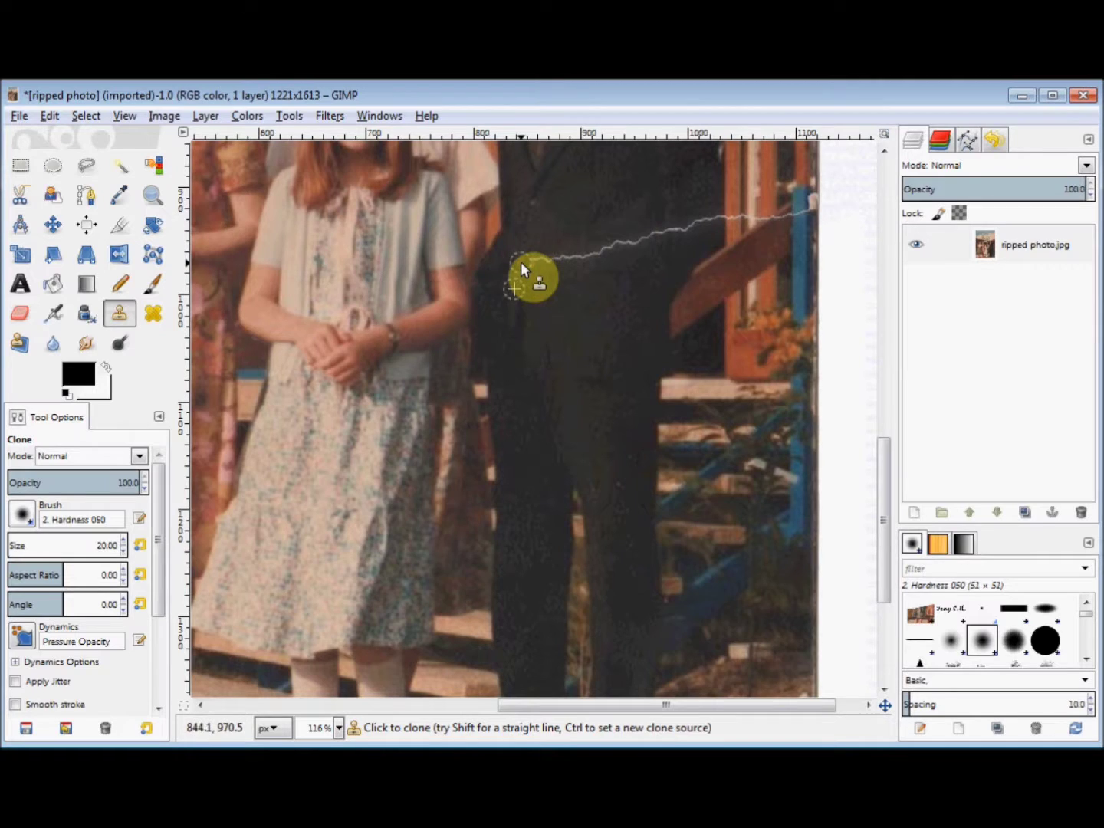
mouse_move(532, 260)
mouse_down()
mouse_move(564, 257)
mouse_move(572, 270)
mouse_move(573, 259)
mouse_move(606, 251)
mouse_up()
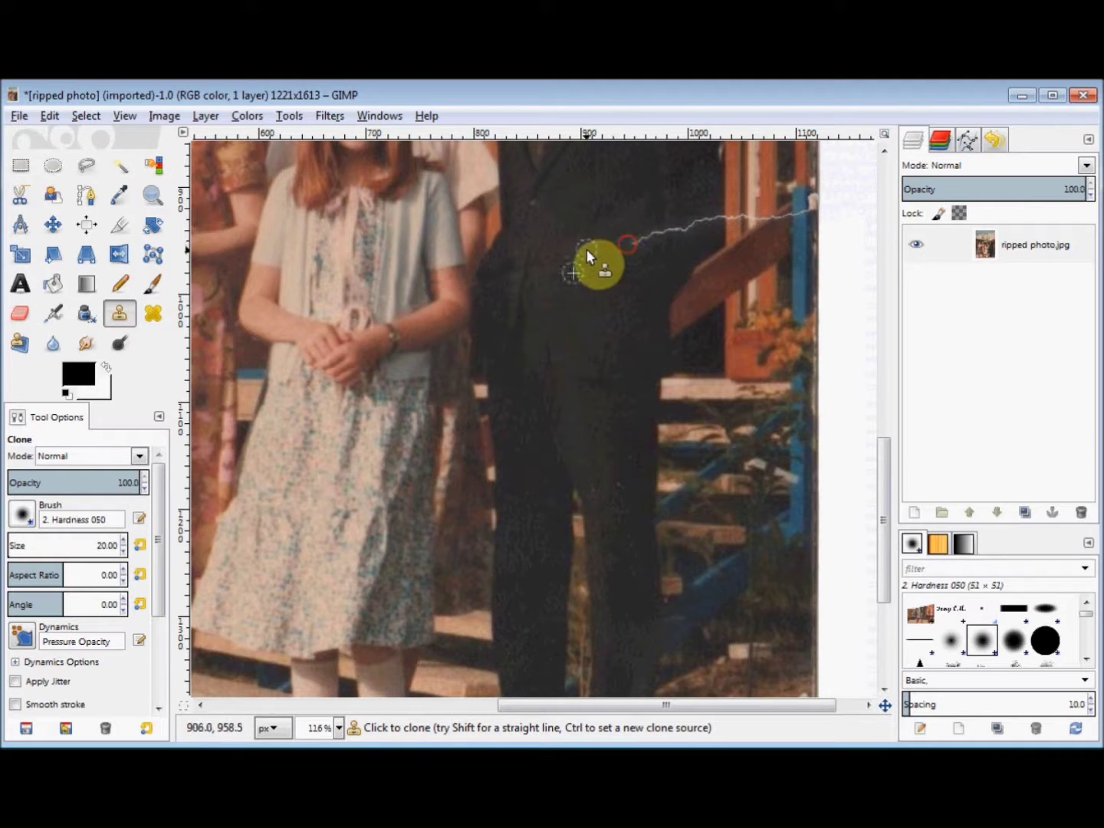
click(596, 255)
mouse_move(596, 253)
mouse_down()
mouse_move(571, 254)
mouse_move(657, 236)
mouse_move(655, 248)
mouse_move(709, 221)
mouse_move(712, 196)
mouse_up()
Clone clean railing texture over the tear's remaining stretch to the photo's right edge.
key(ctrl)
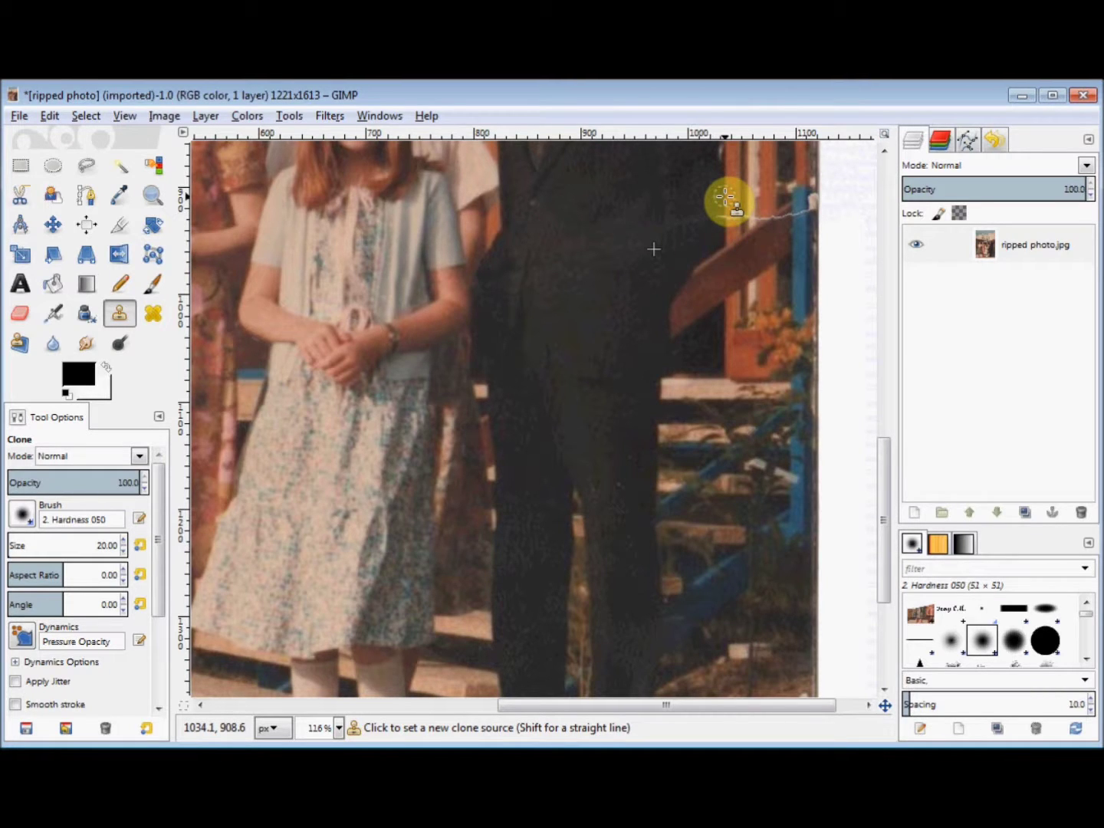
ctrl+click(724, 198)
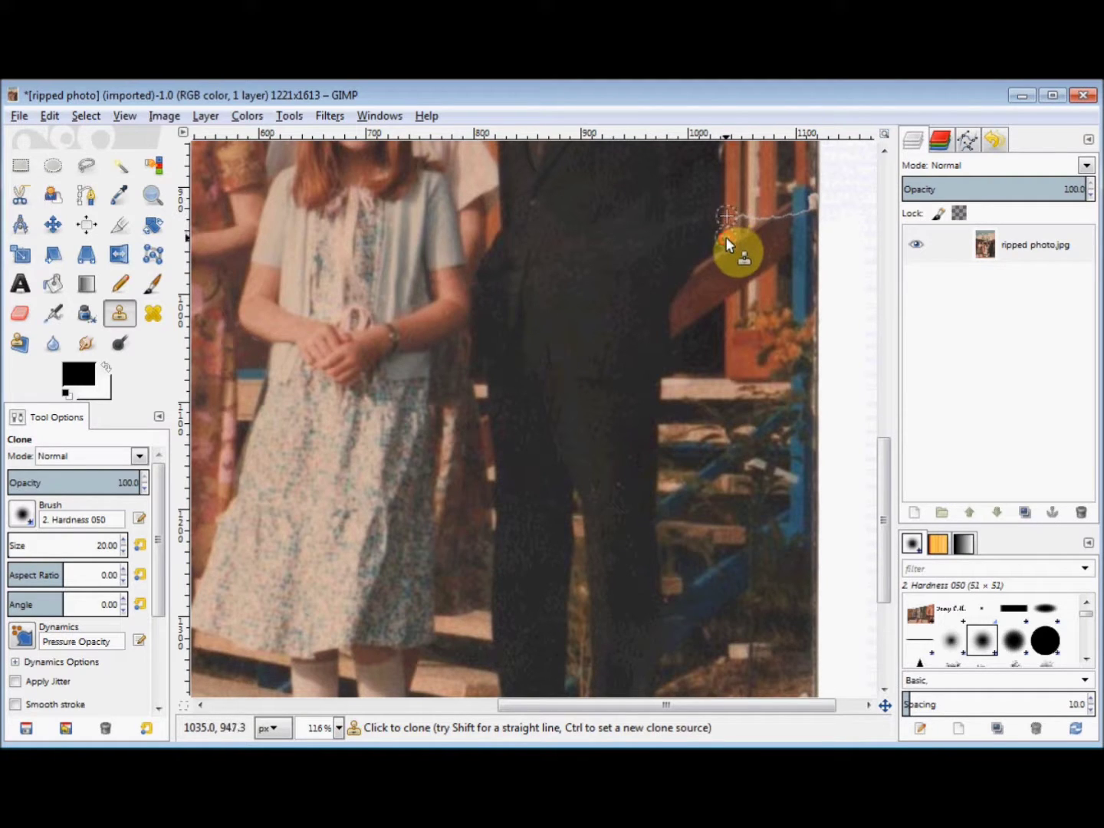
click(725, 236)
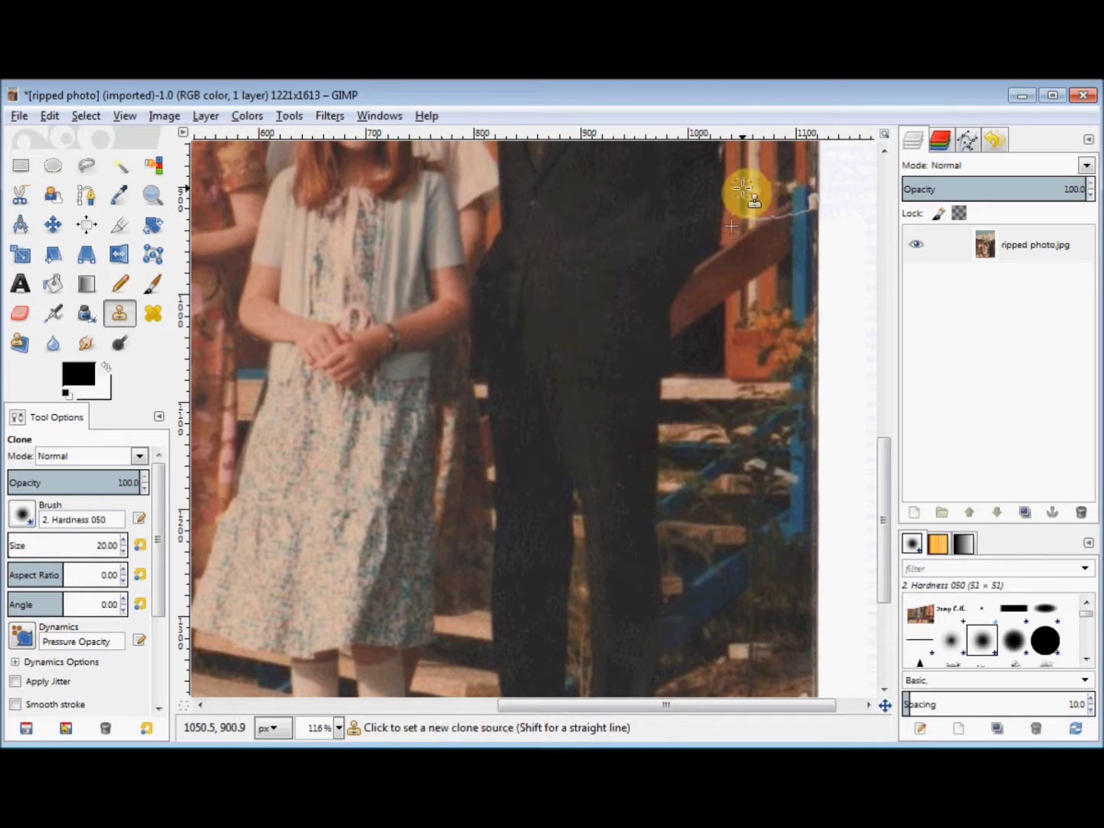
ctrl+click(742, 190)
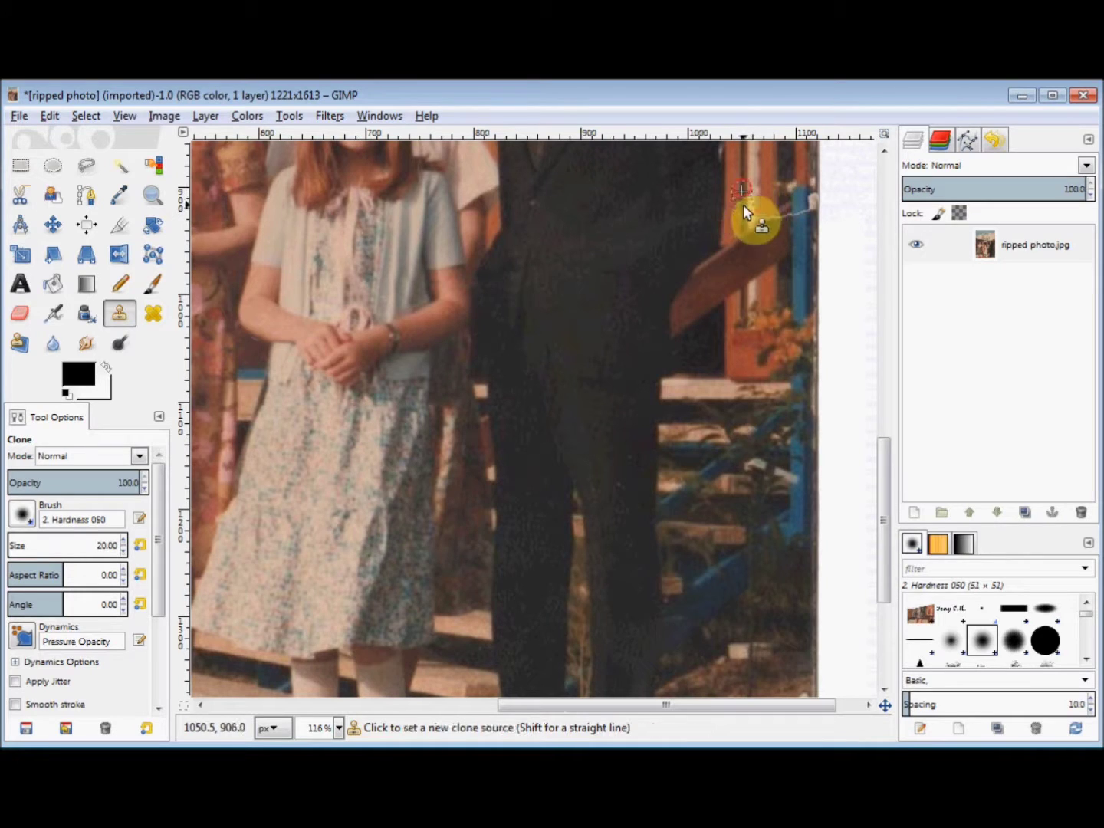
key(ctrl)
ctrl+click(735, 245)
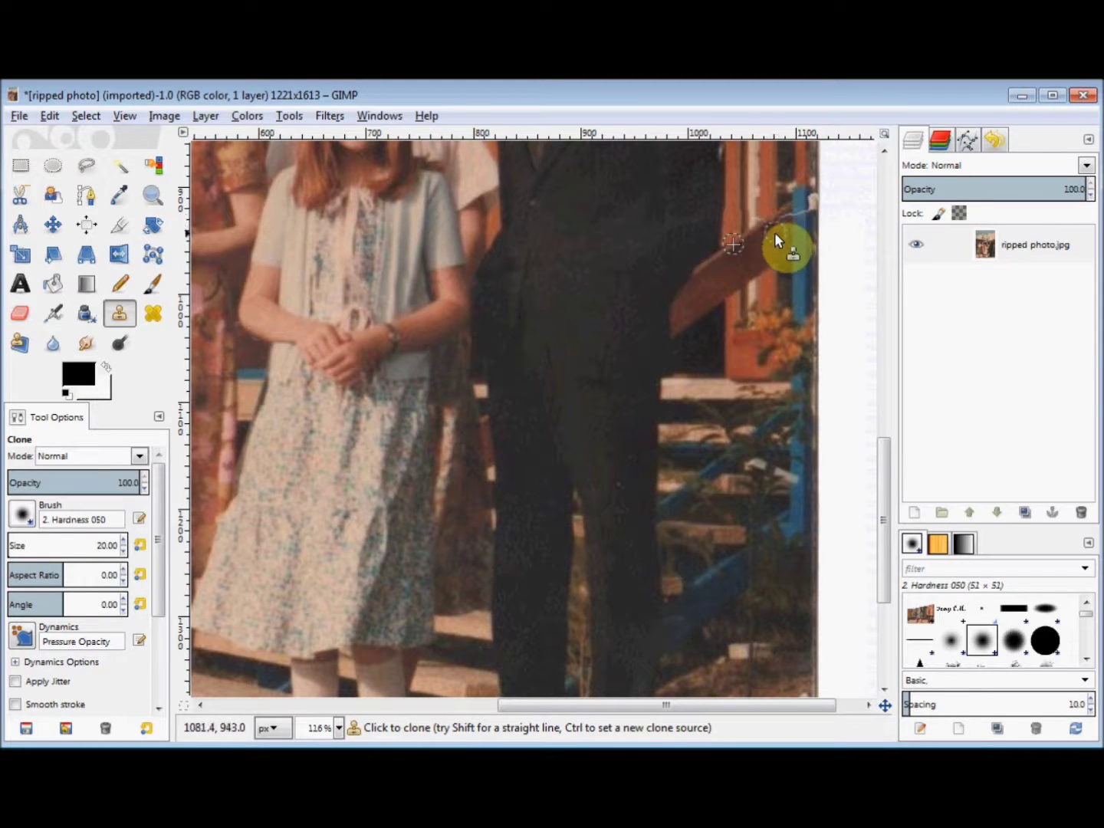
key(ctrl)
ctrl+click(770, 246)
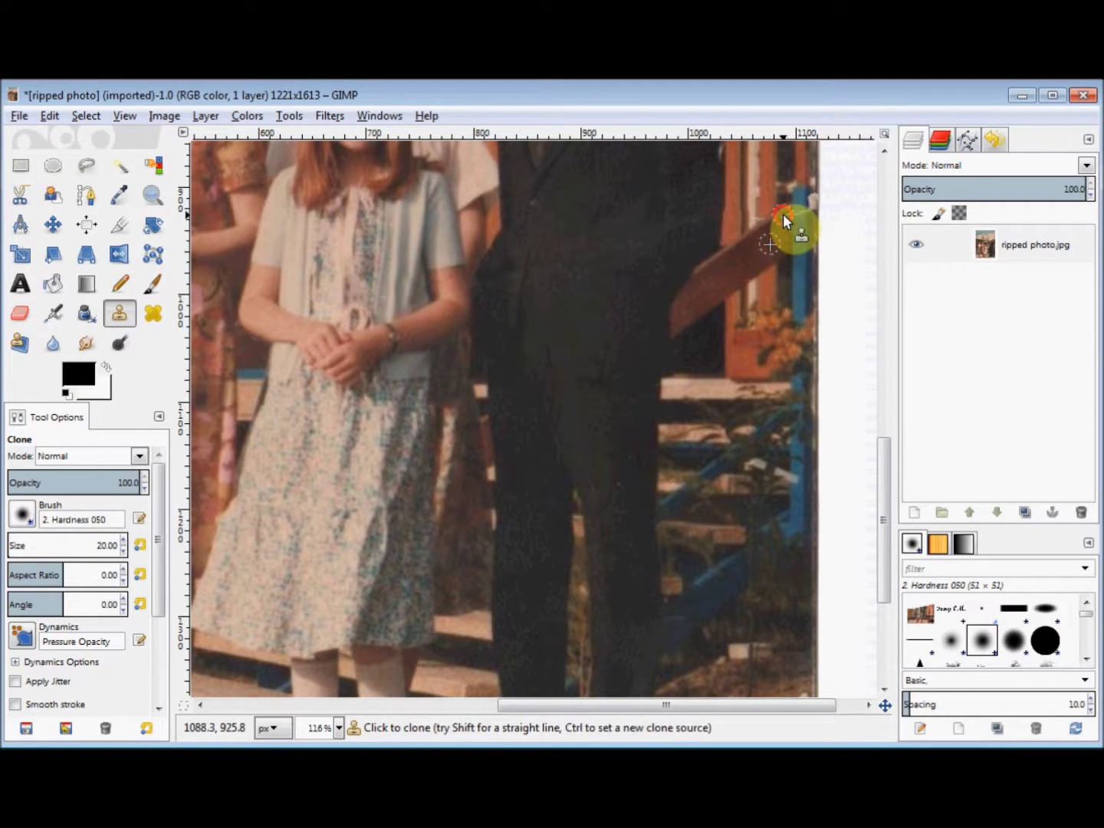
ctrl+click(797, 223)
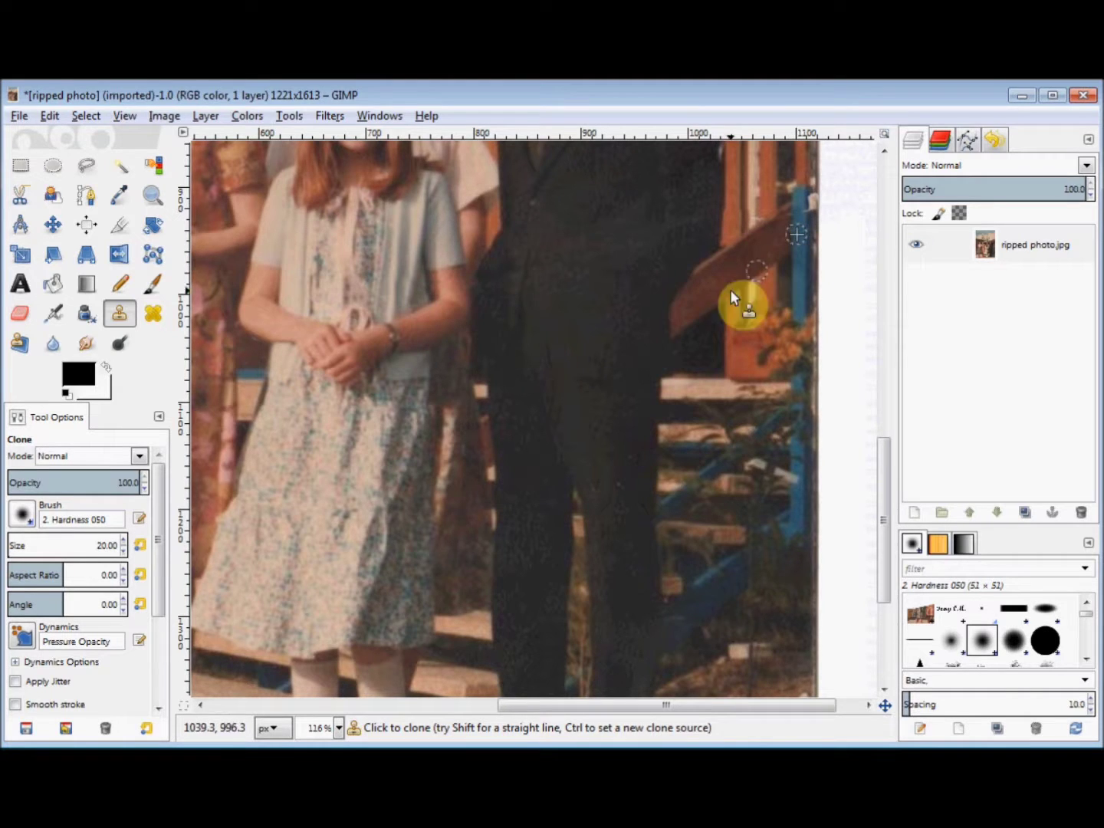
click(339, 727)
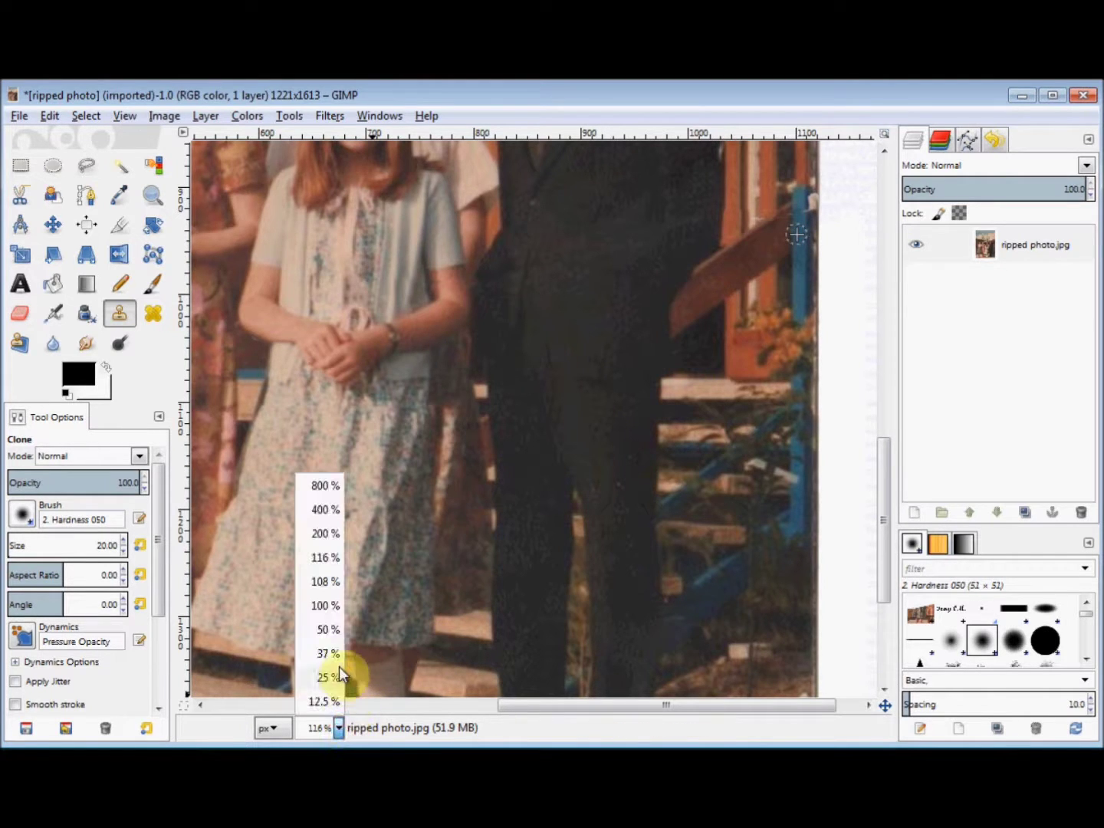
Zoom out to 37% so the whole photo and its white border fit the window.
click(325, 653)
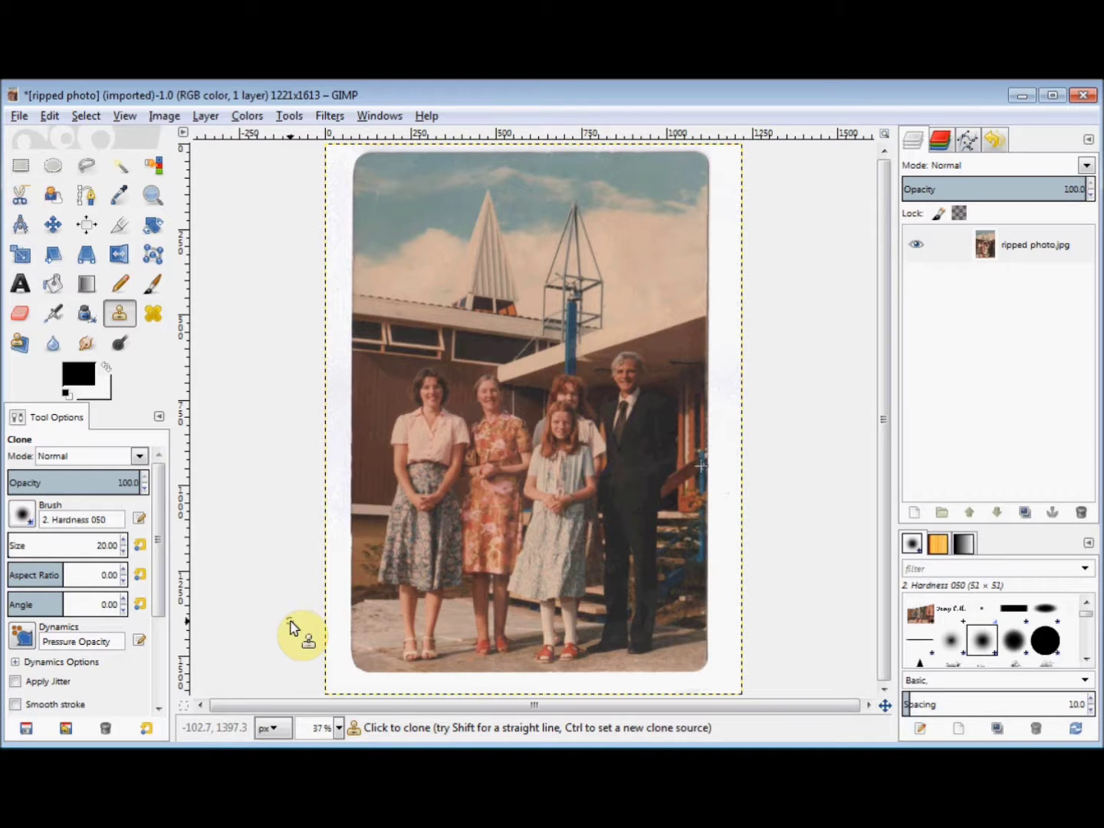
Crop the photo to 1055 × 1525 pixels, trimming away the white border.
click(121, 227)
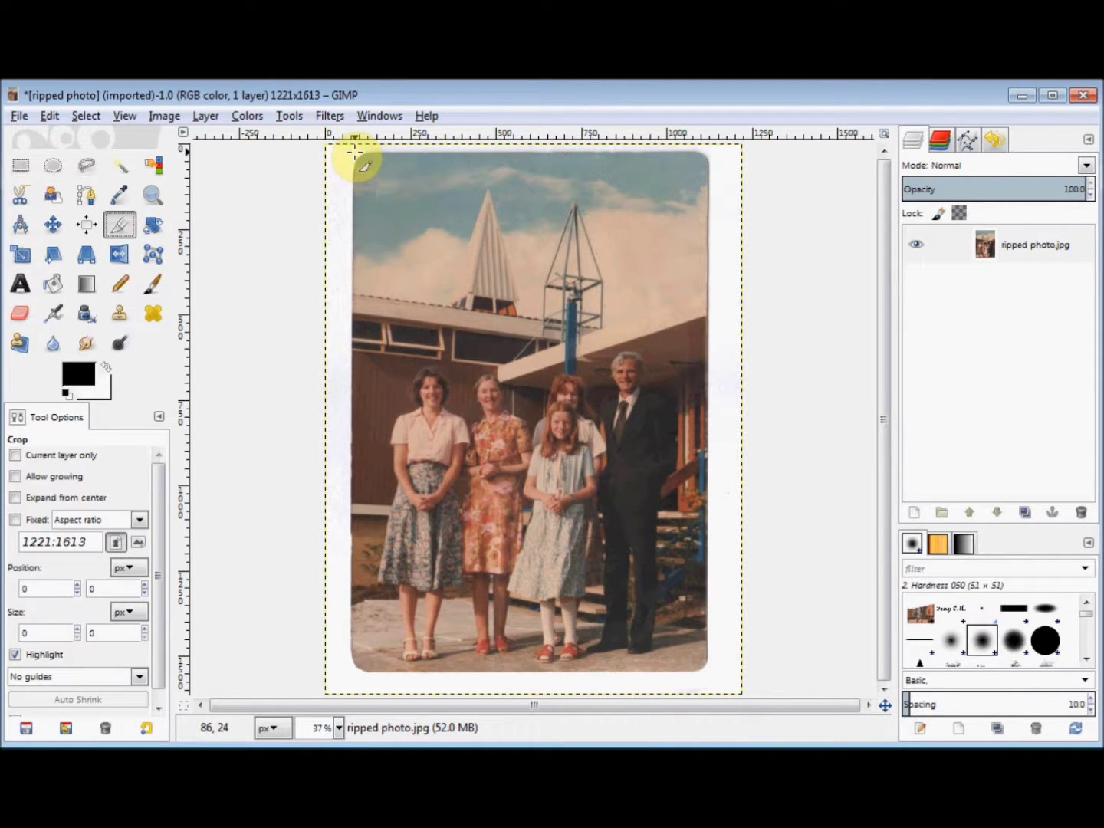
drag(353, 151, 708, 672)
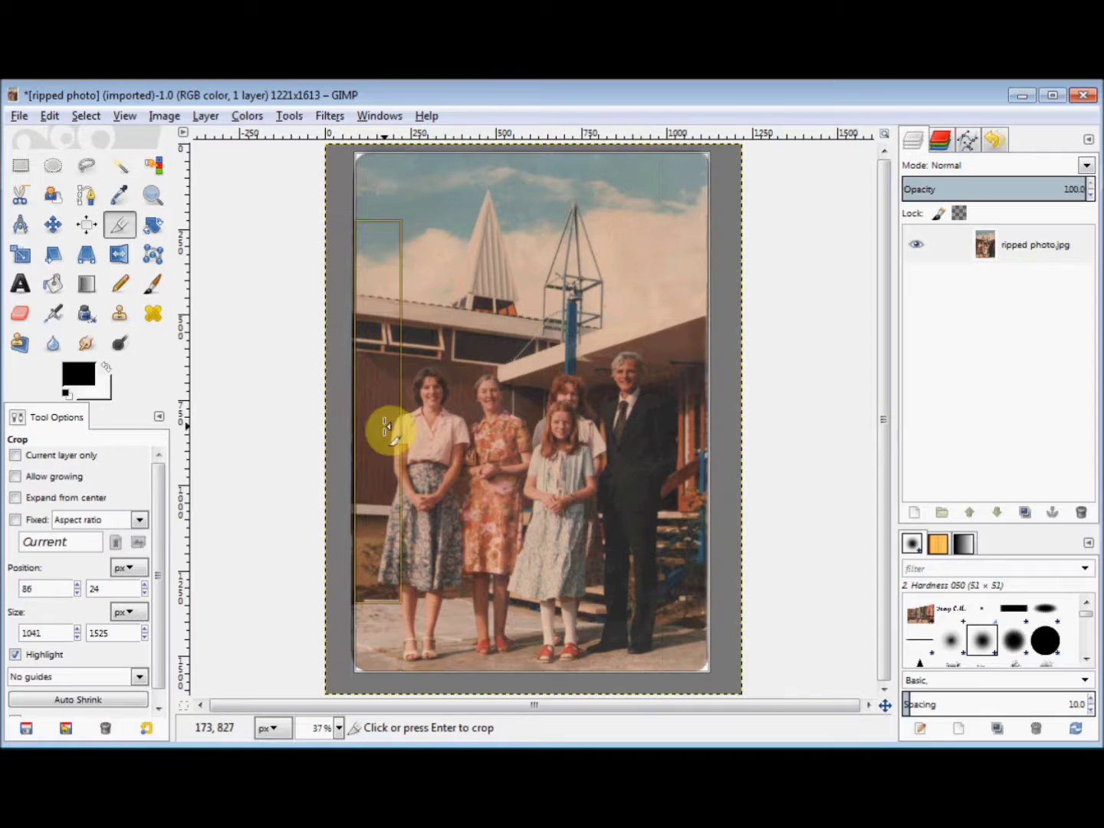
drag(385, 424, 380, 424)
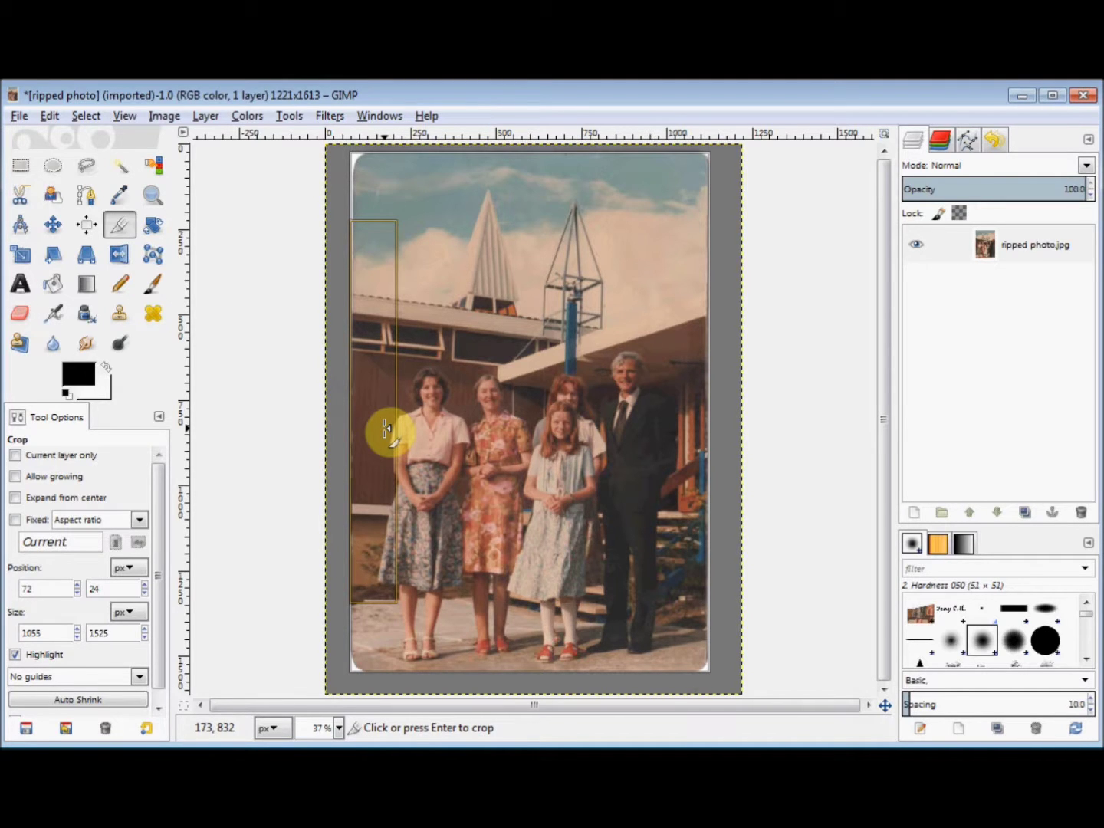
click(385, 428)
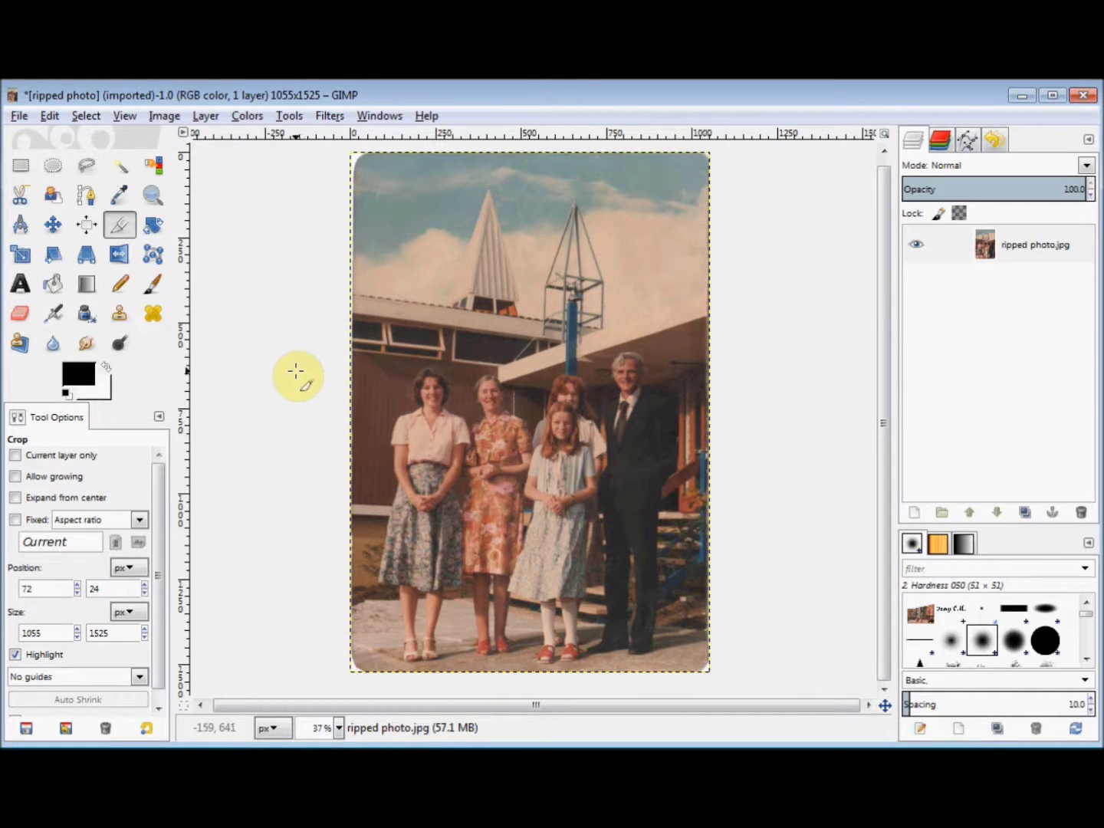
click(19, 116)
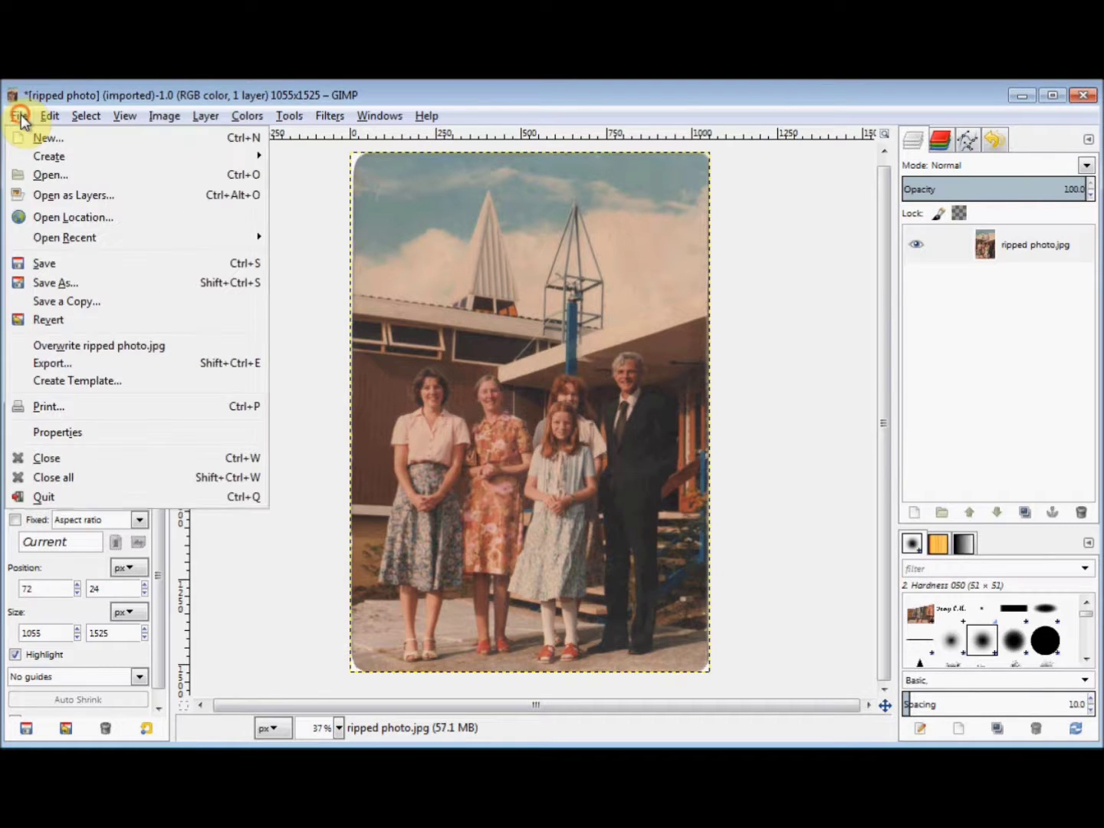
Export the image as 'ripped photo fixed.jpg' in Pictures at JPEG quality 100.
click(48, 361)
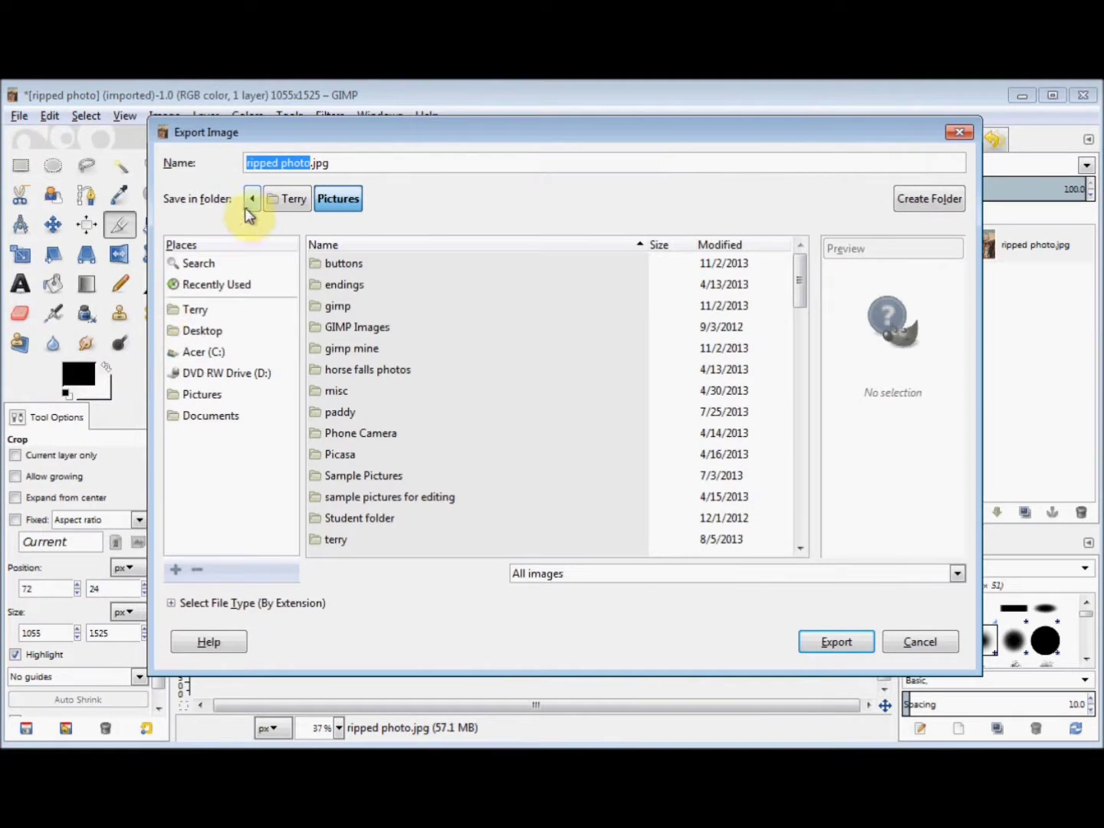
click(313, 163)
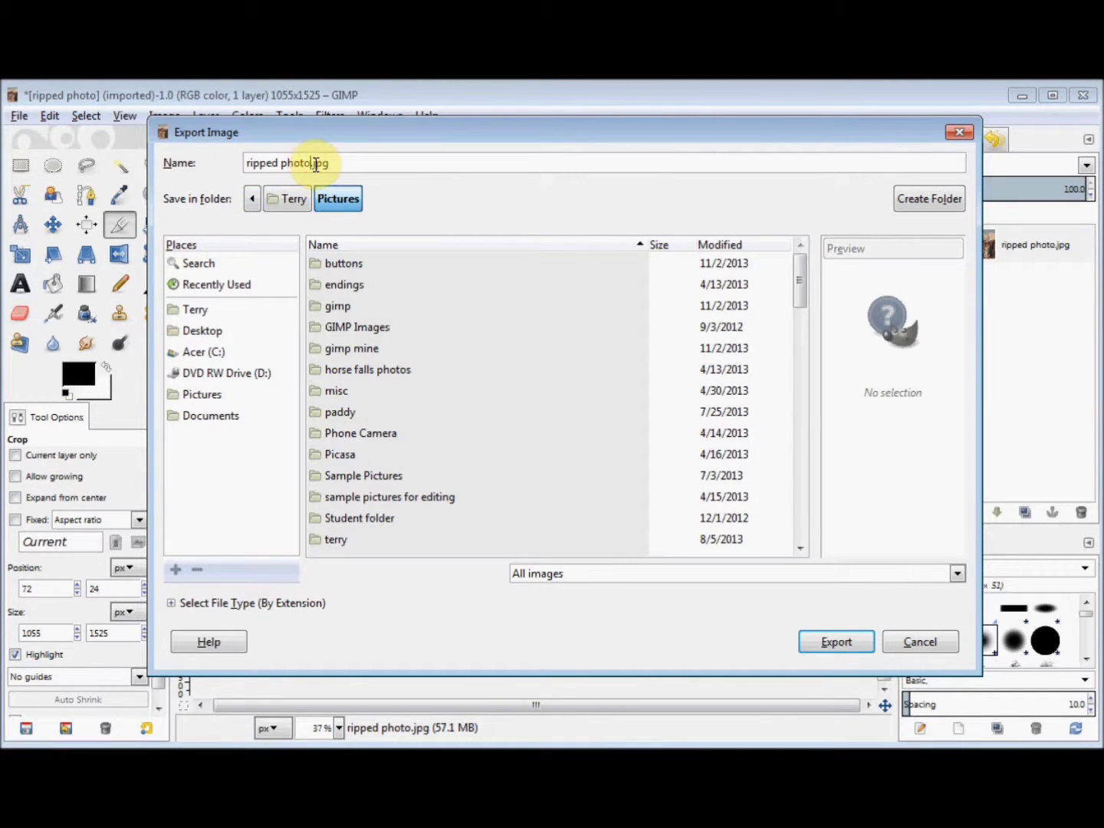
text(2)
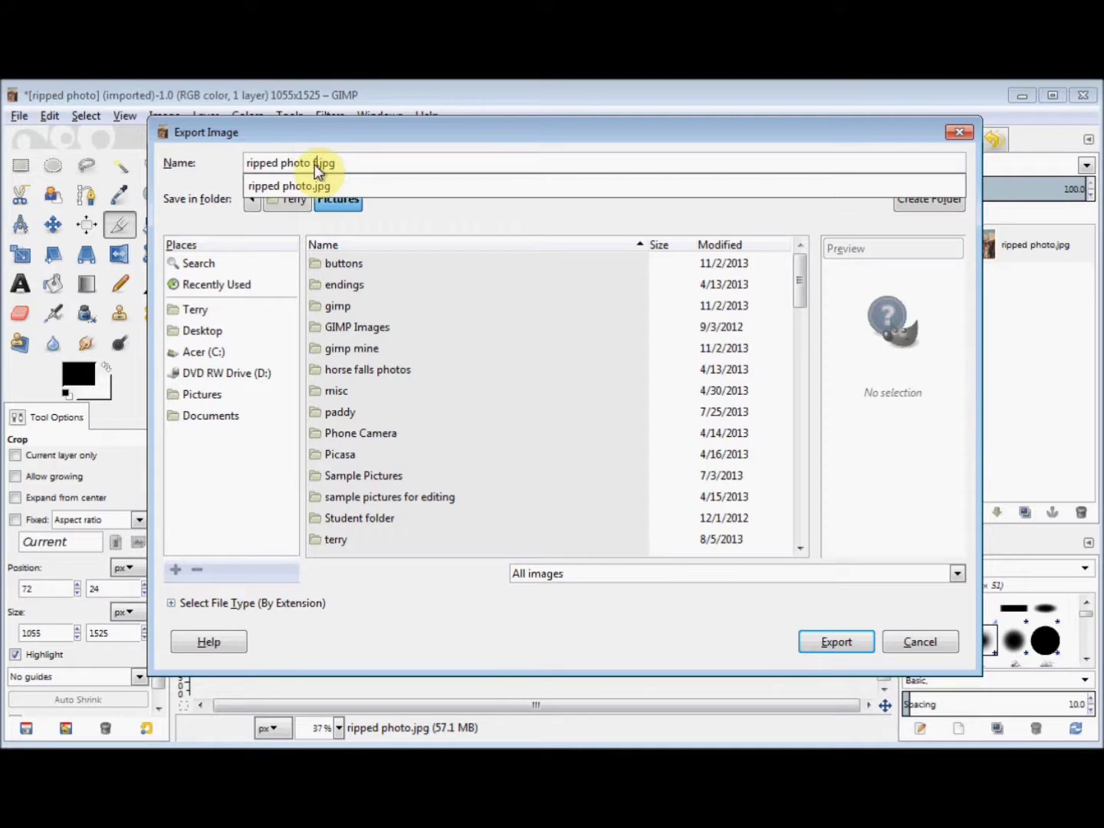
text(fixed)
key(Escape)
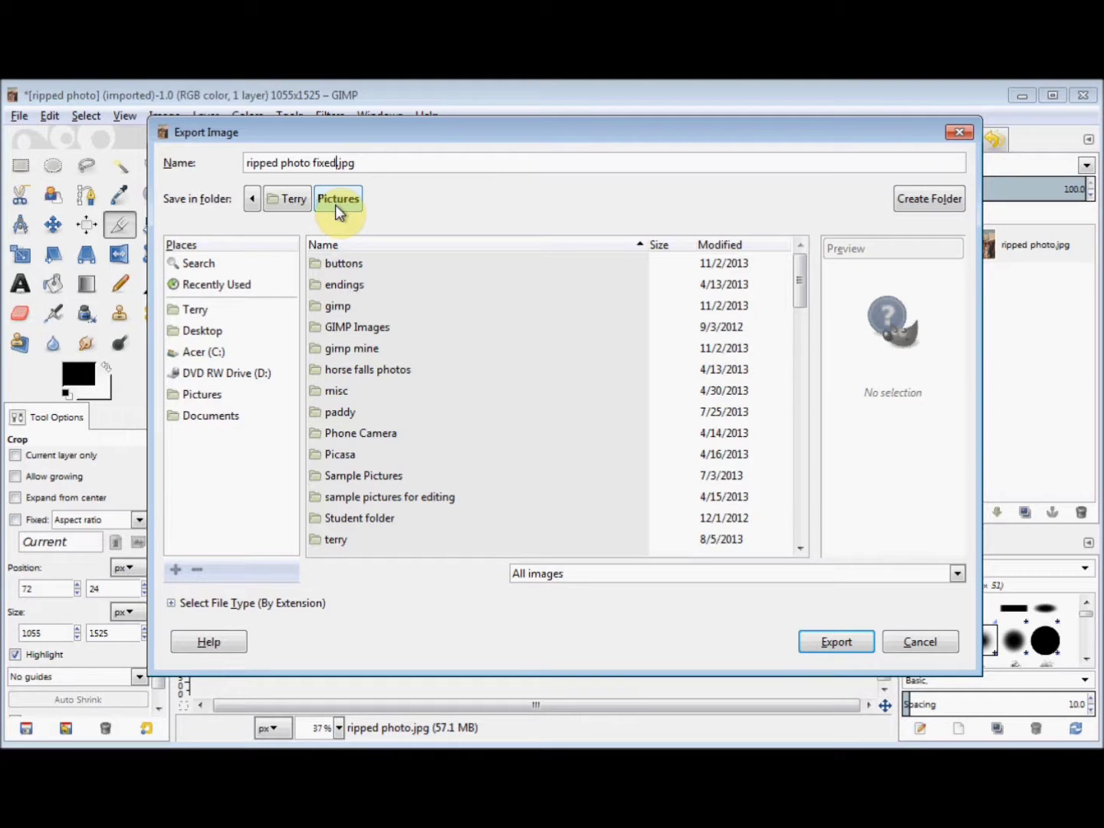
click(841, 643)
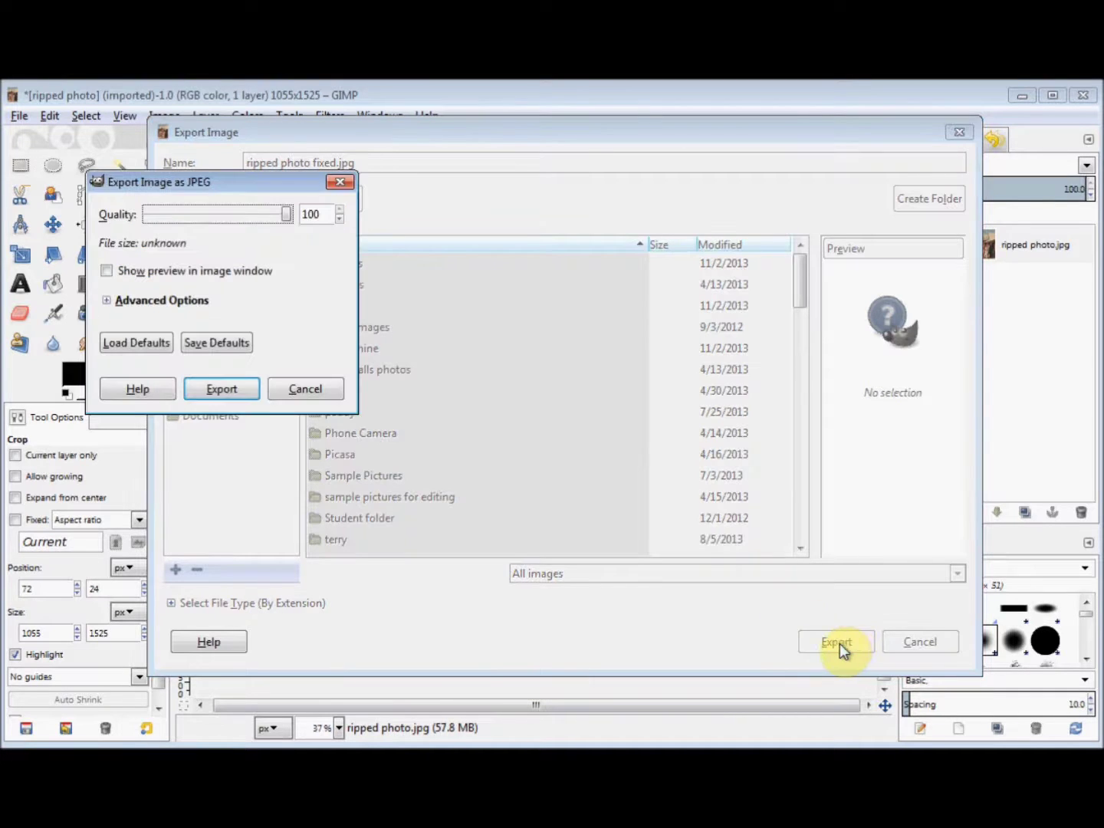
click(221, 389)
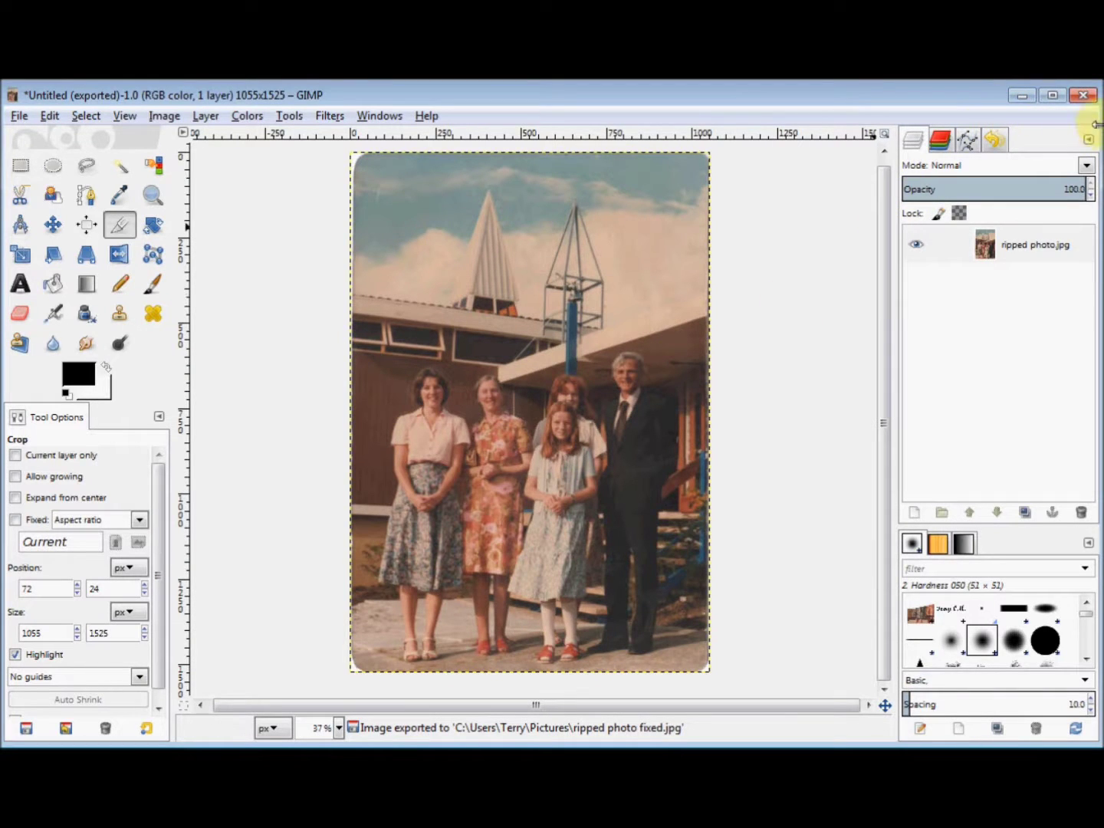
Close the edited image, discarding its unsaved changes.
click(1083, 95)
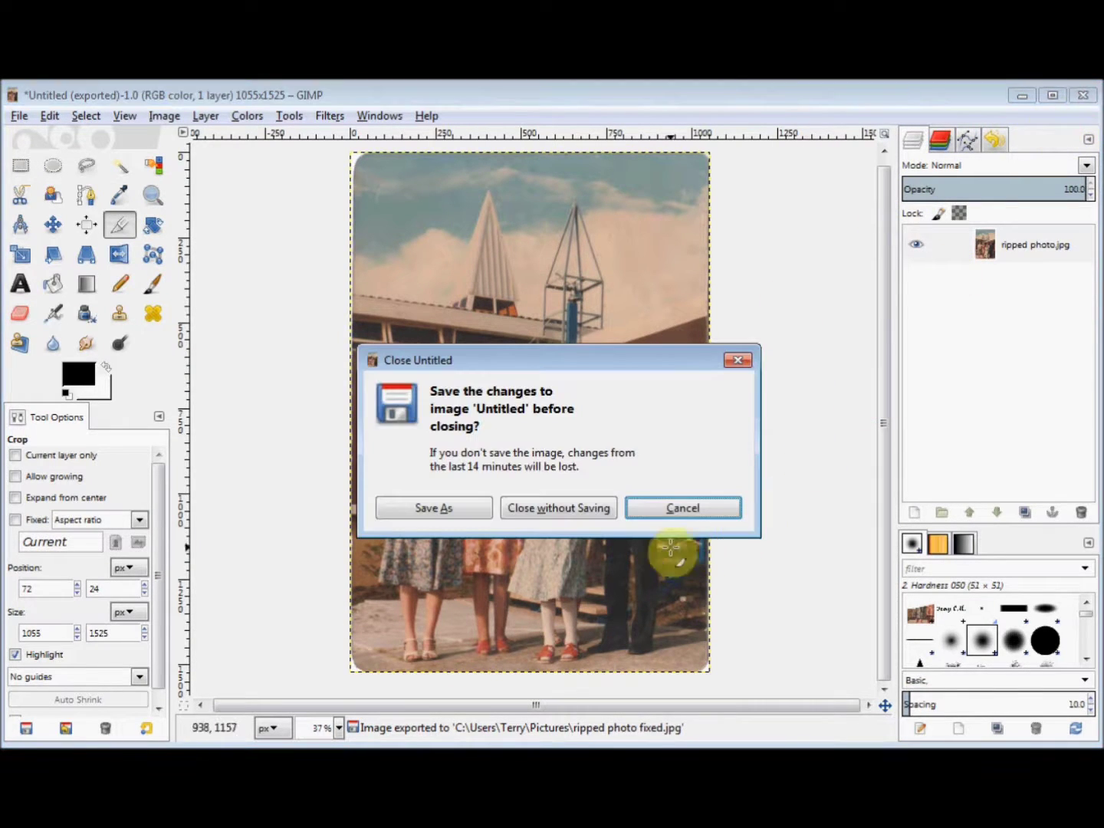
click(575, 512)
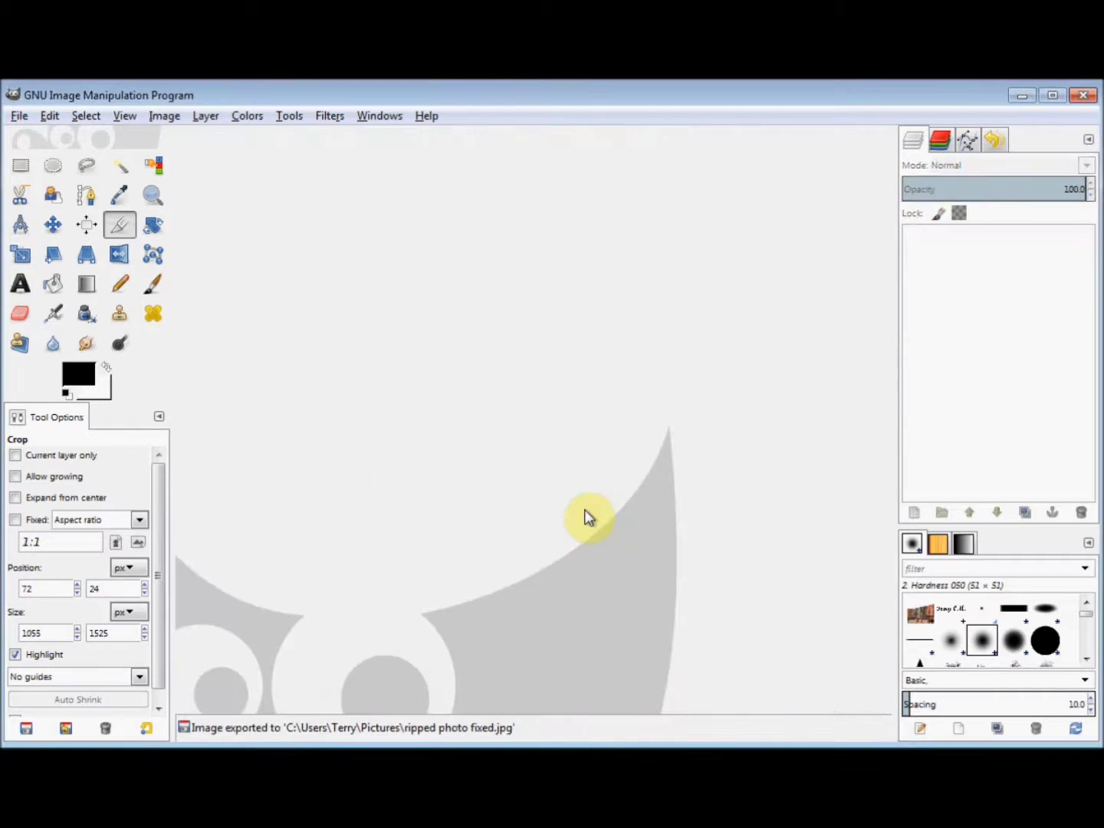